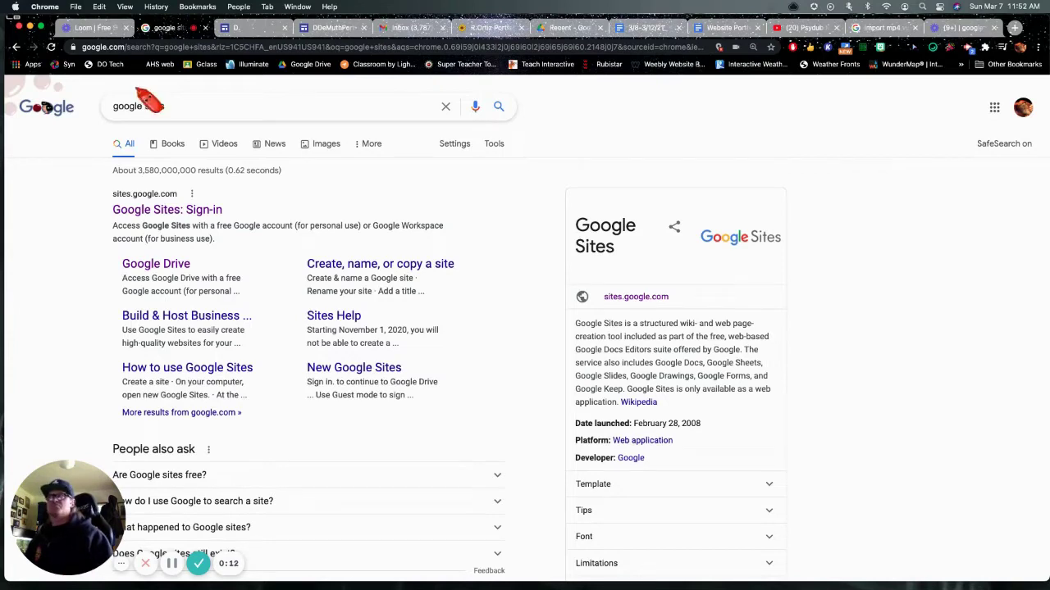
Step: Open Google Sites from the search results and create a new blank site
left_click(202, 215)
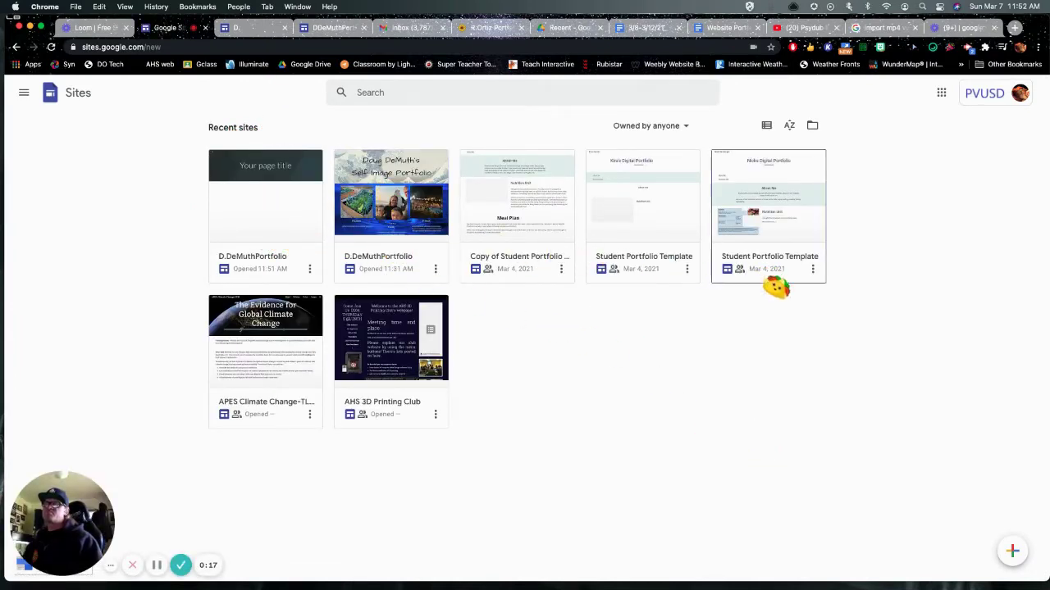
mouse_move(1016, 556)
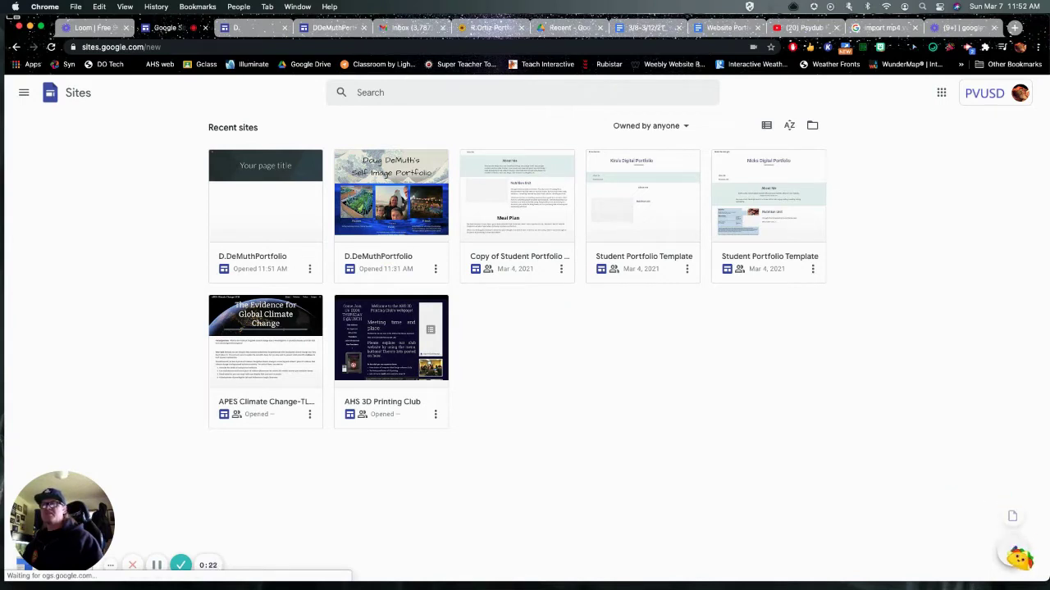
left_click(1021, 559)
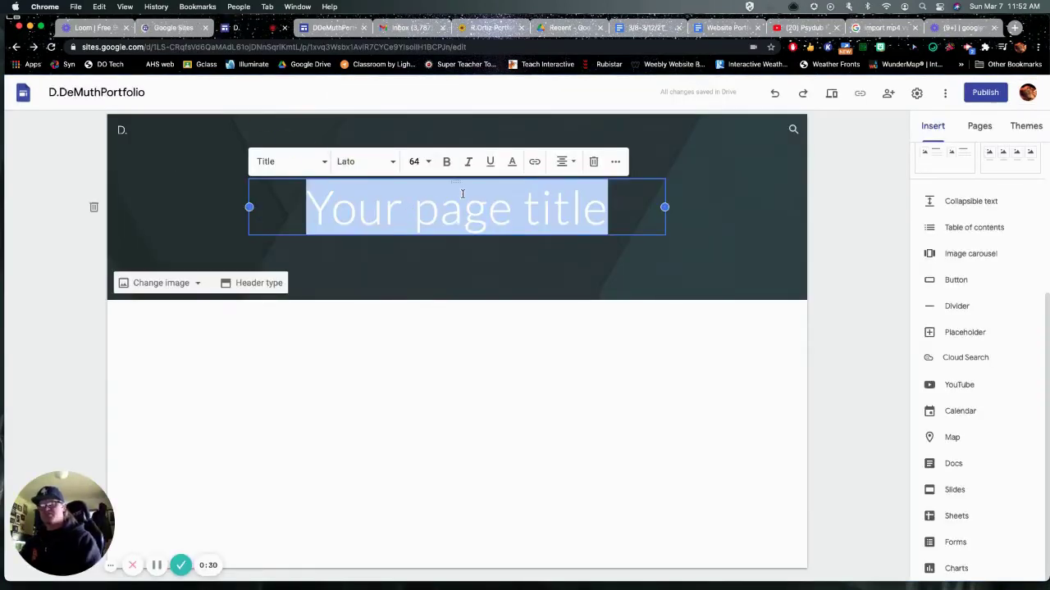
Step: Replace the placeholder page title with the site owner's full name in possessive form followed by "Self Image Portfolio"
type("Doug")
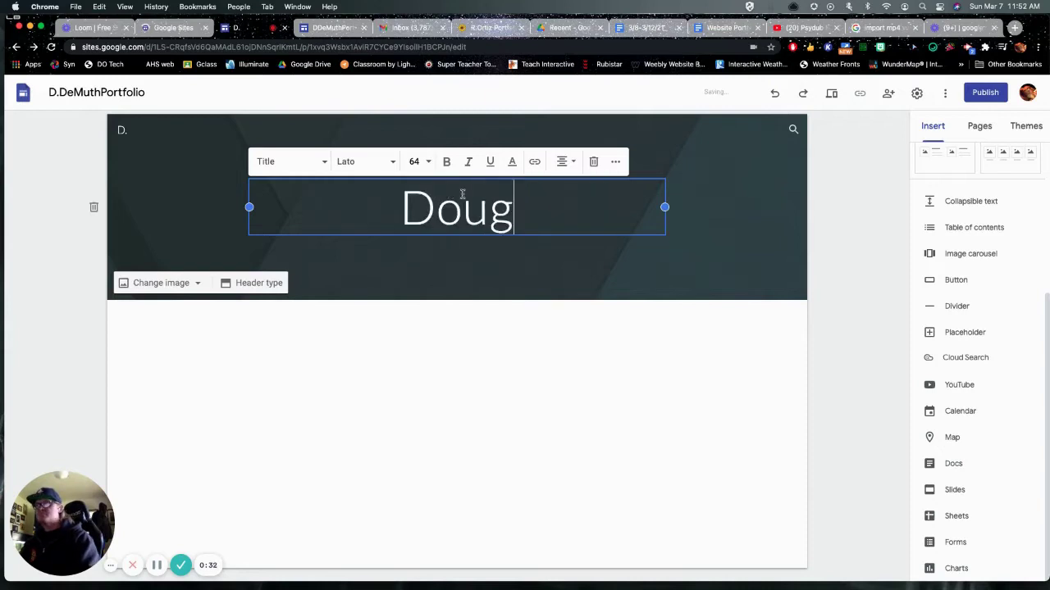
type(" DeMuth")
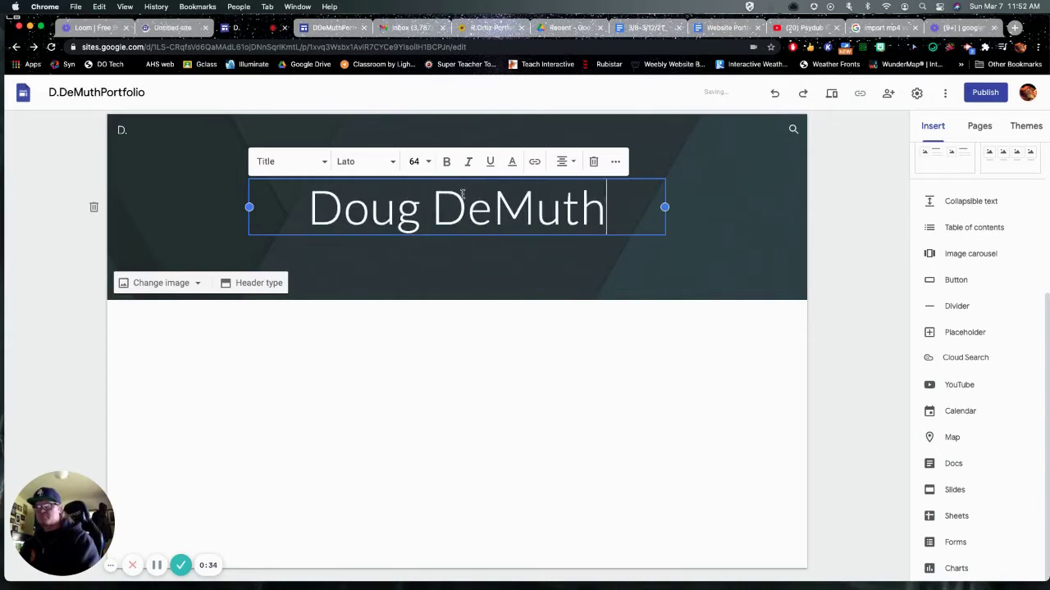
key("Return")
type("s")
key("BackSpace")
key("BackSpace")
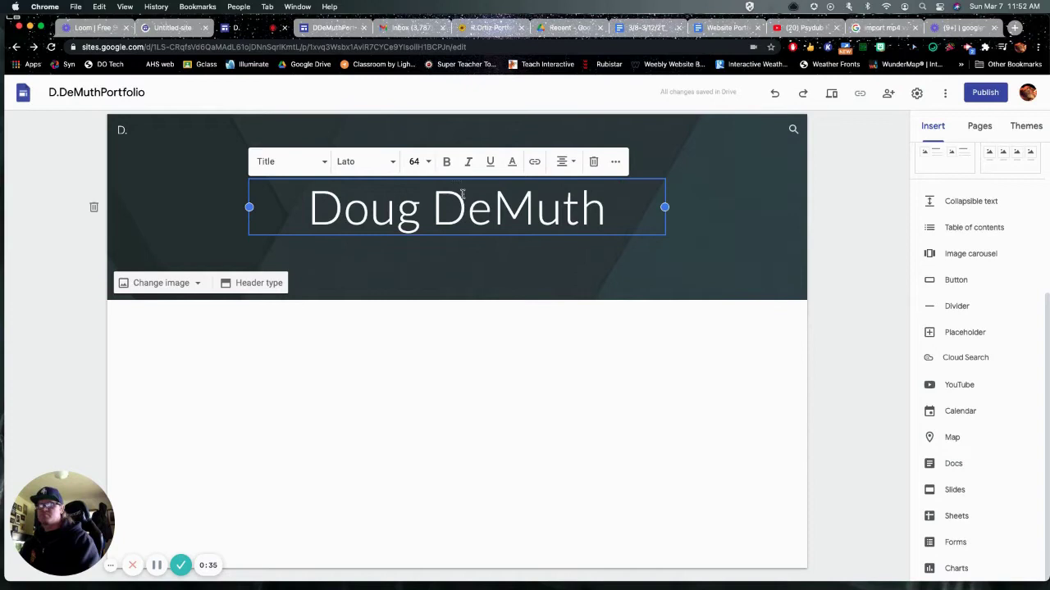
type("'s ")
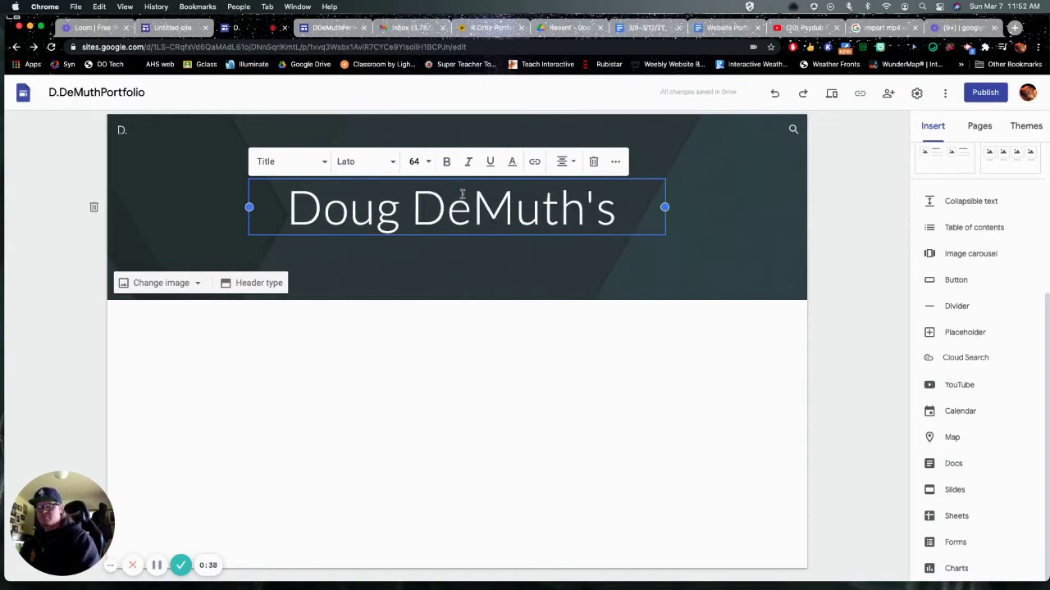
type("Self Ima")
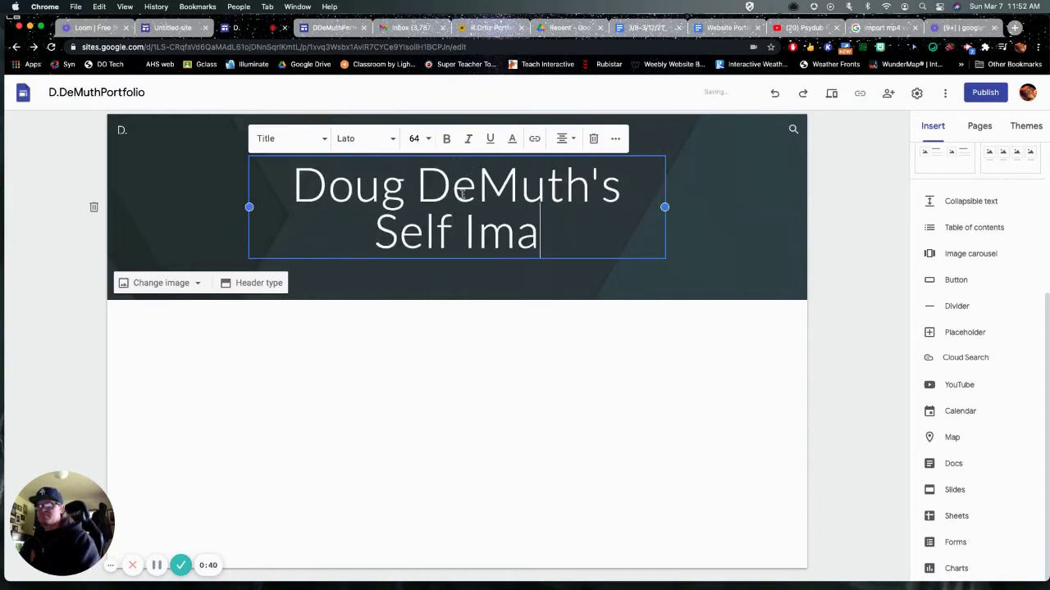
type("ge Port")
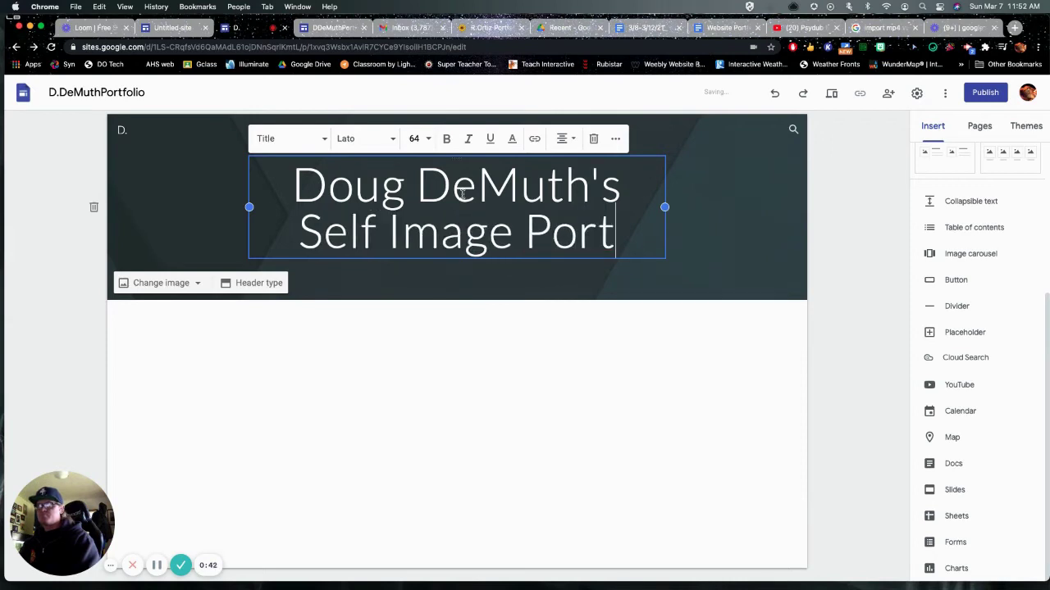
type("folio")
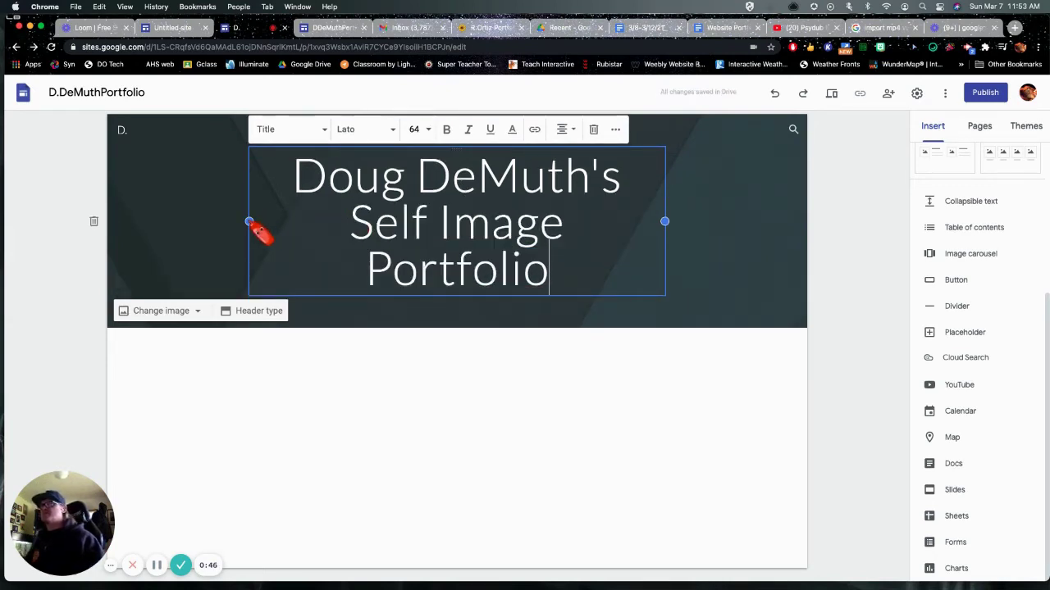
Step: Widen the page title box on both sides and set the whole title's font to Architects Daughter
left_click_drag(250, 221, 197, 226)
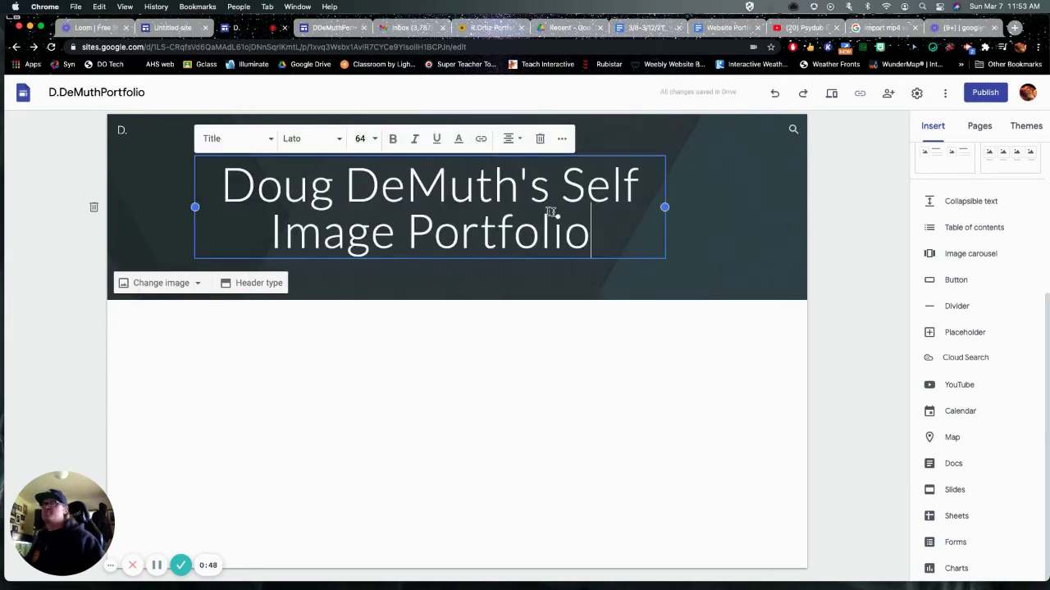
left_click_drag(665, 208, 709, 213)
left_click_drag(631, 235, 256, 197)
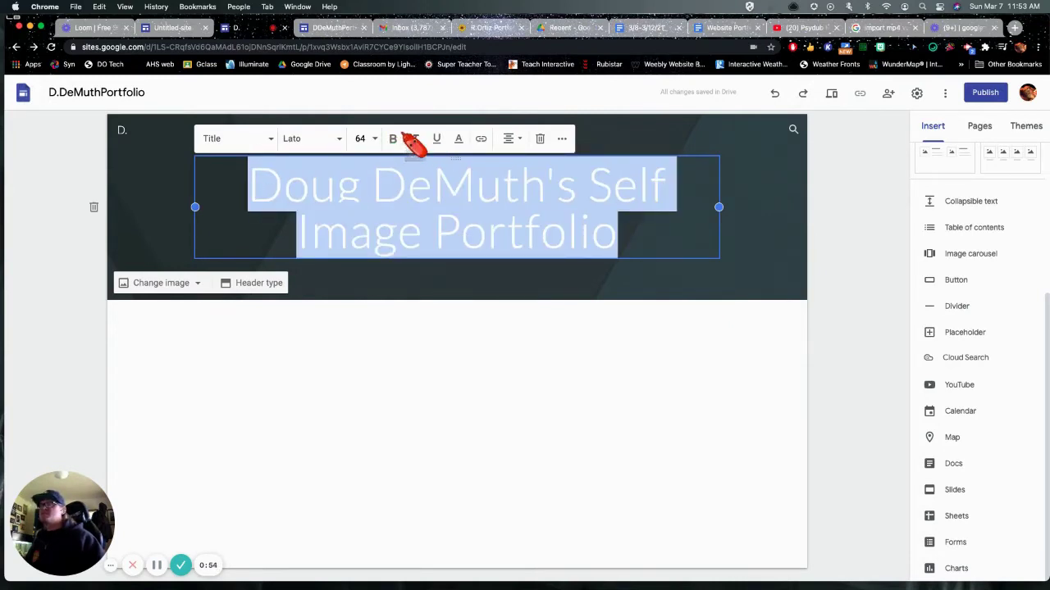
left_click(341, 141)
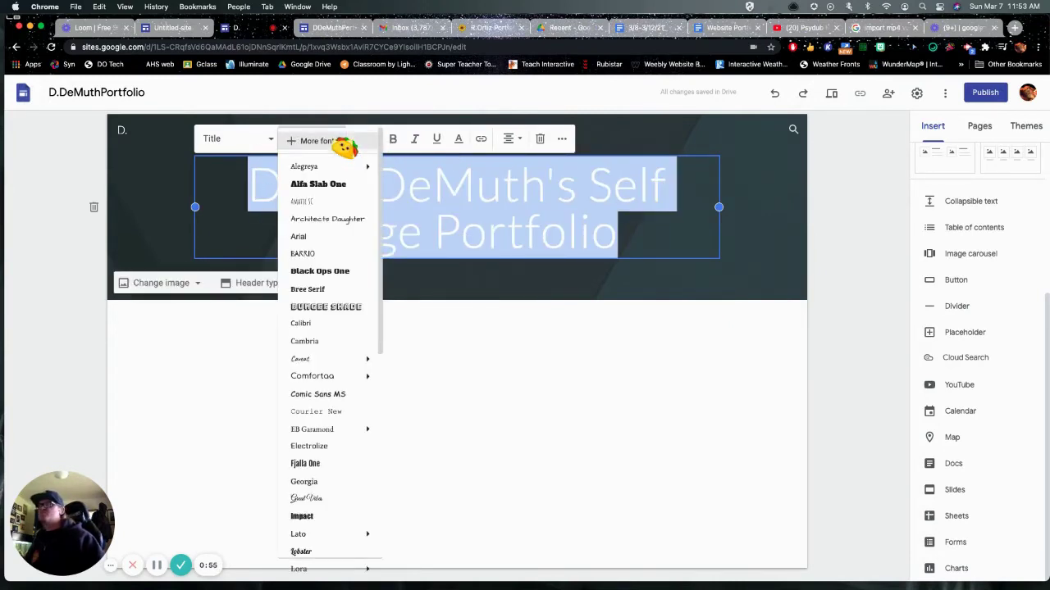
left_click(344, 219)
left_click(167, 235)
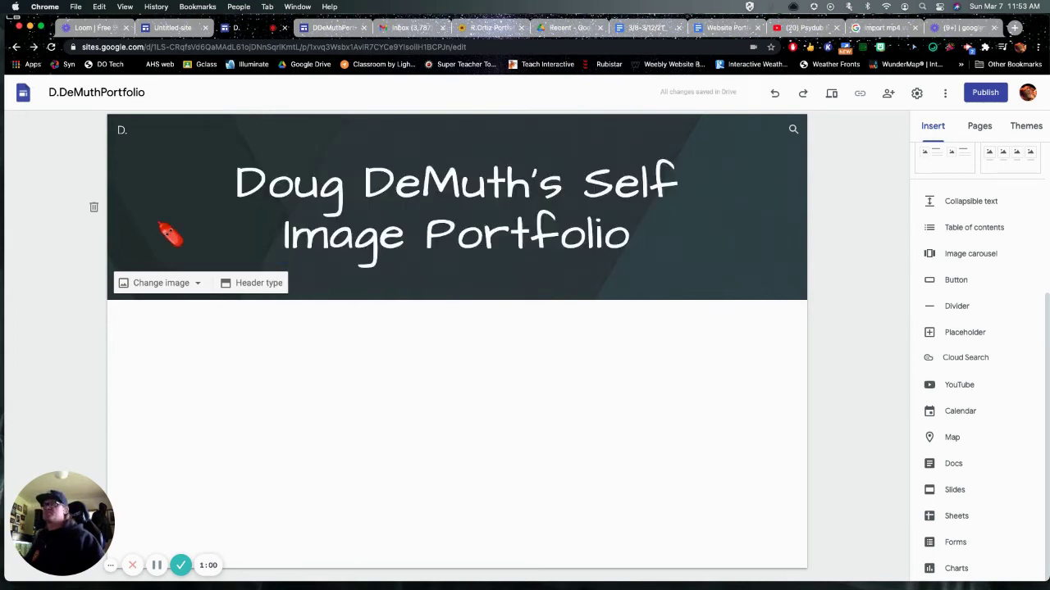
Step: Change the header background to the first Great Wave off Kanagawa picture found by an image search for "wave"
left_click(152, 287)
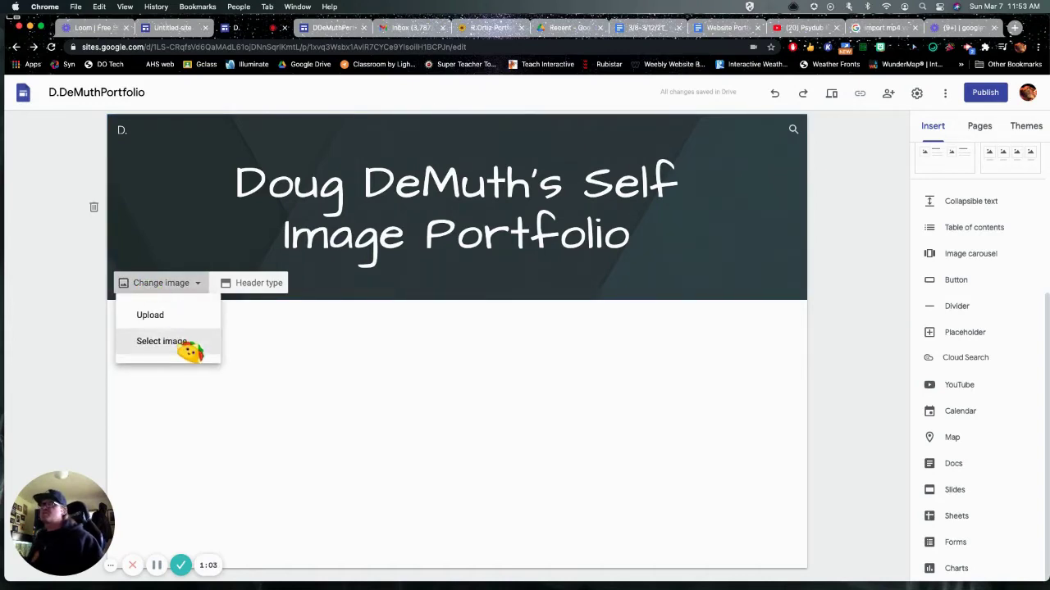
left_click(190, 346)
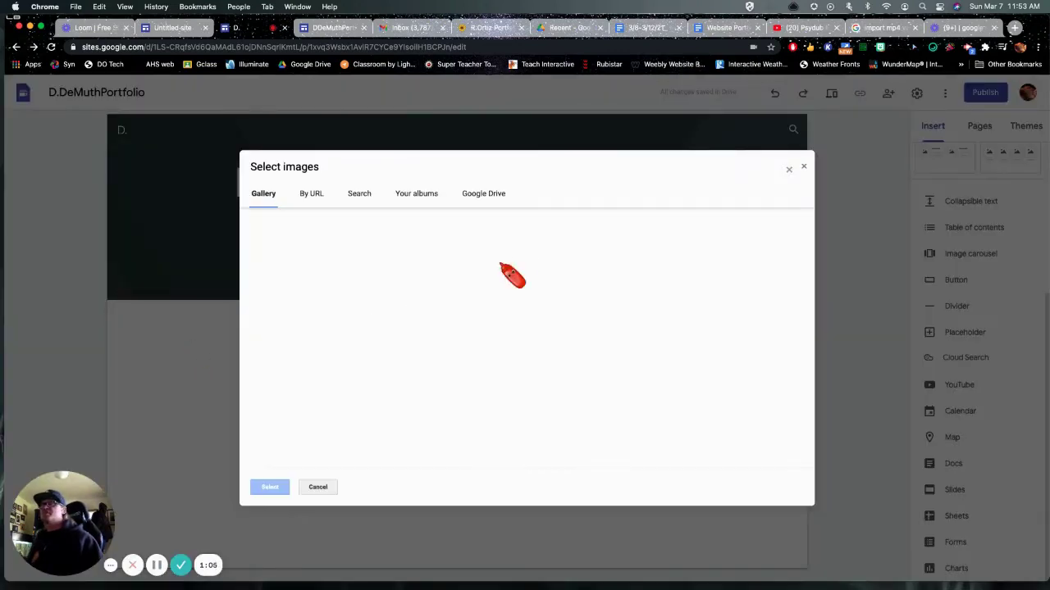
left_click(360, 197)
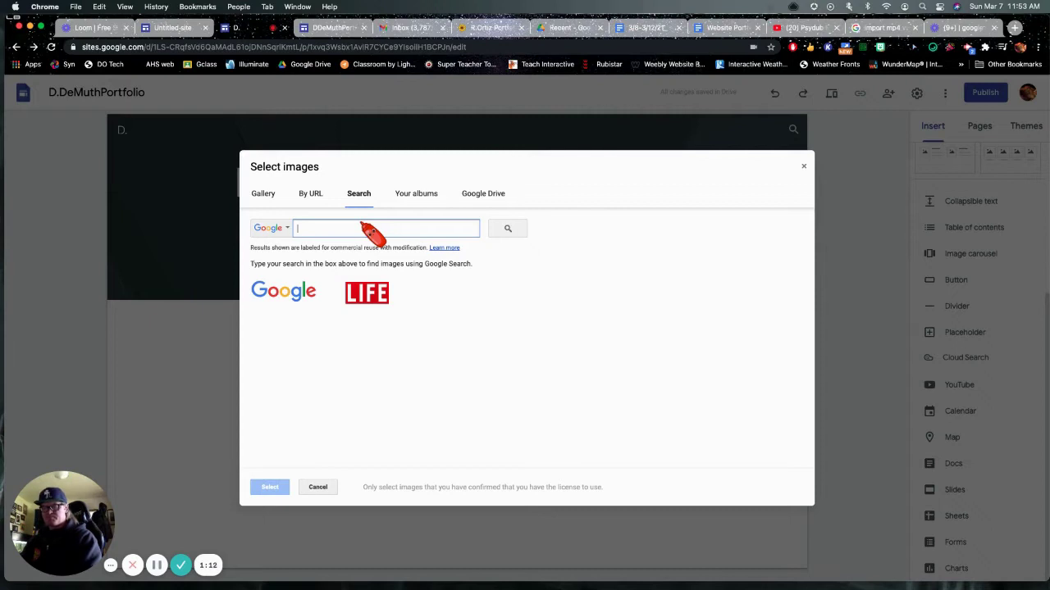
type("wave")
key("Return")
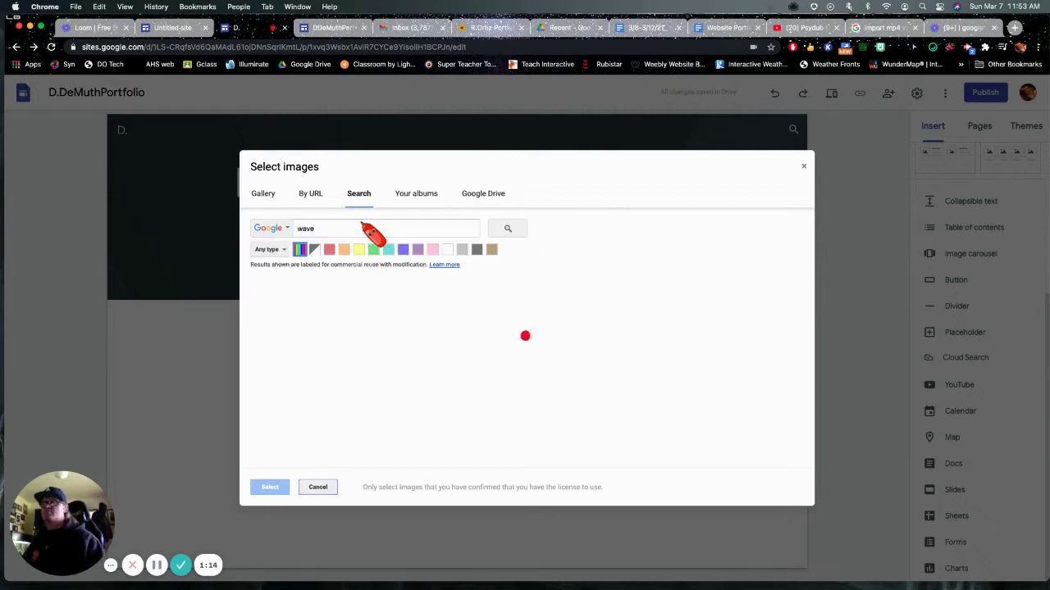
left_click(285, 337)
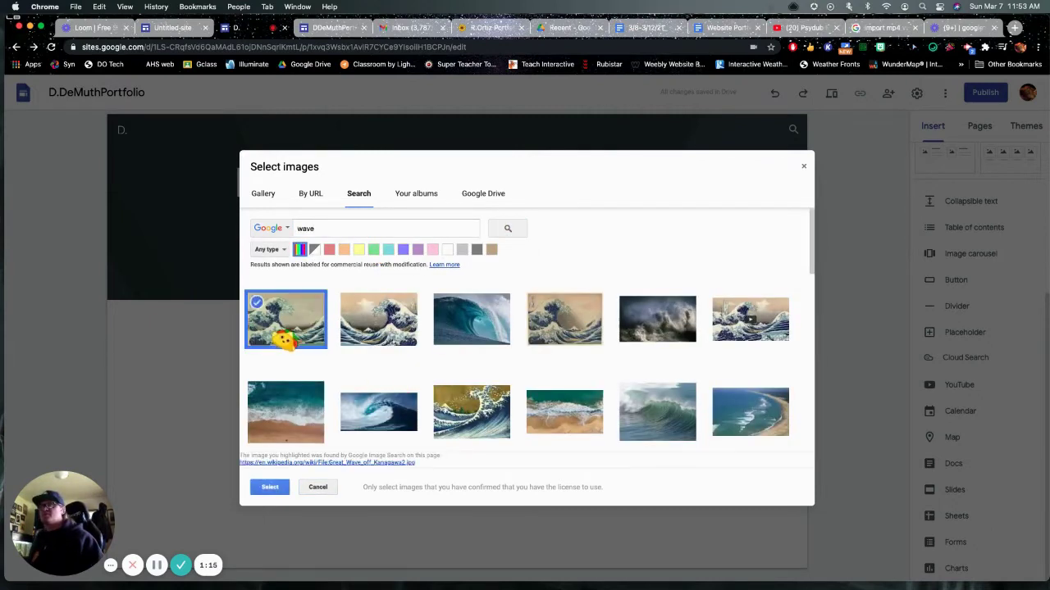
left_click(270, 487)
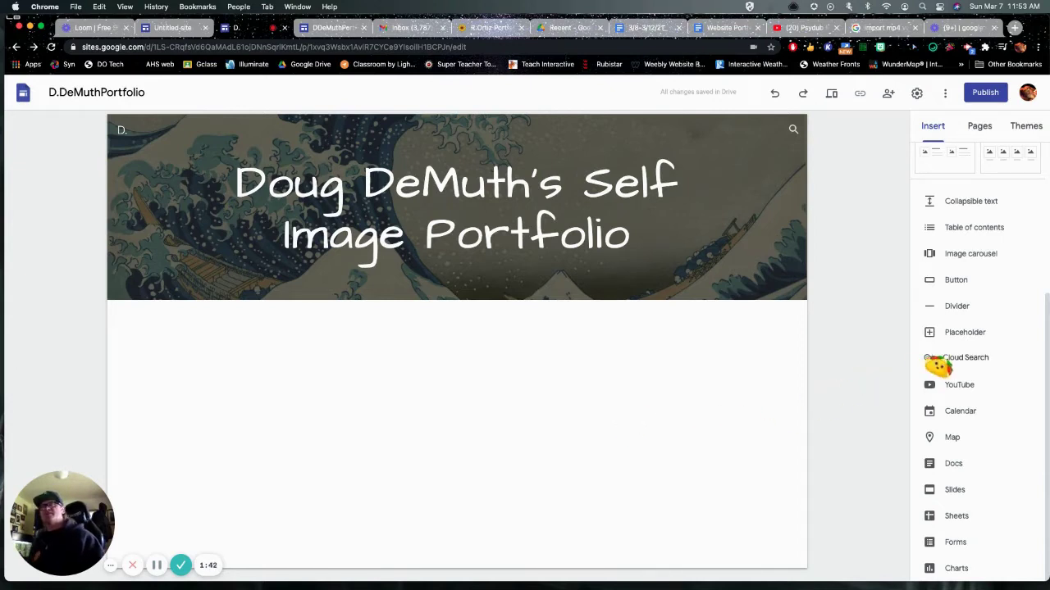
Step: Insert the three-column layout with an image, heading and text in each column below the header
scroll(984, 372, "up", 1)
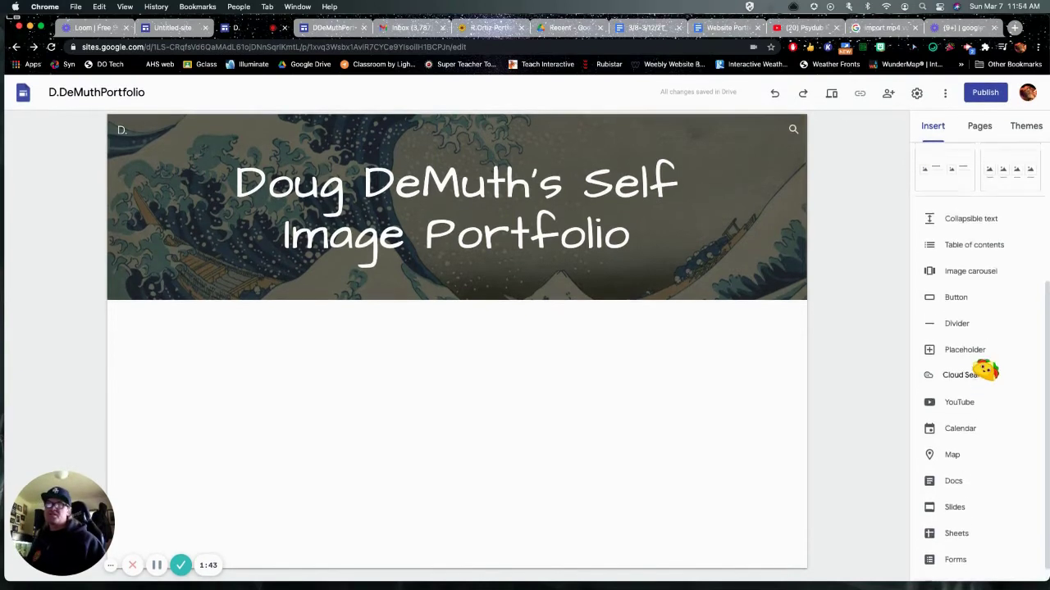
scroll(984, 370, "up", 5)
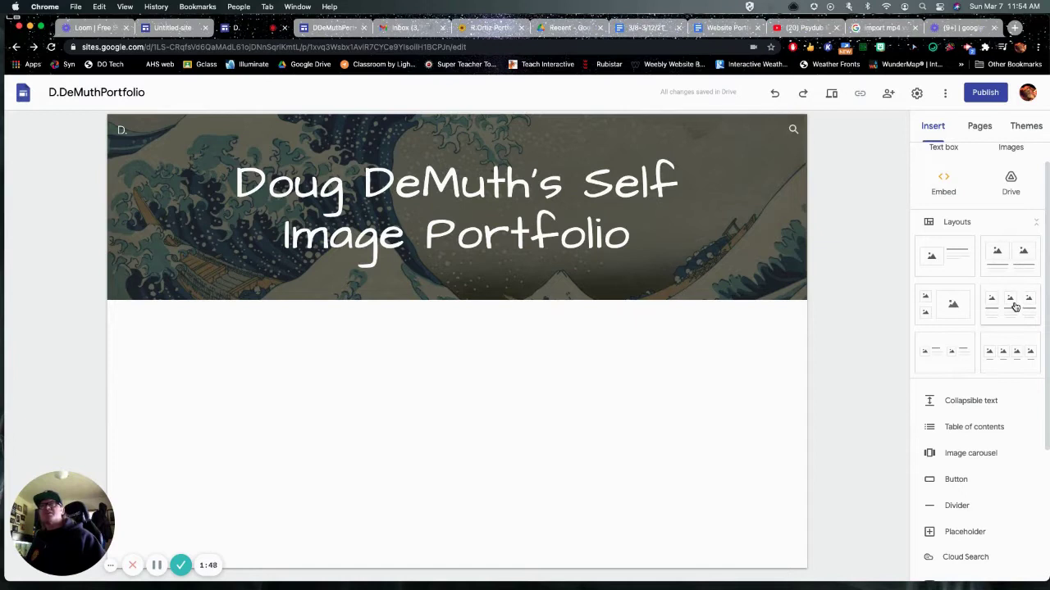
left_click(1014, 306)
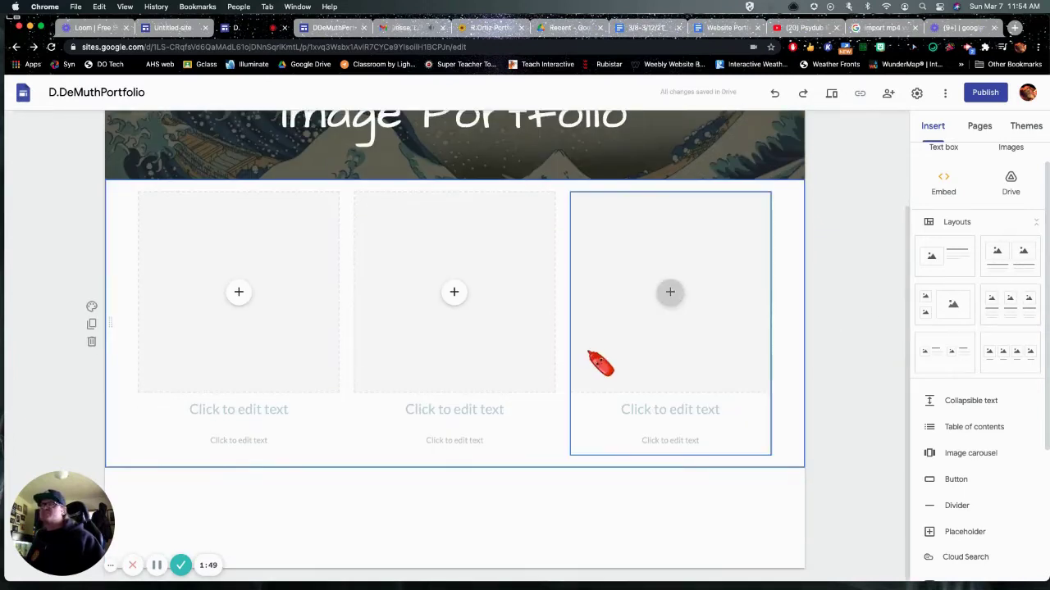
left_click(238, 291)
Step: Enter "Passions" as the first column's heading and "Gardening, Surfing, Hunting, Cooking, Projects" as the text beneath it
left_click(228, 410)
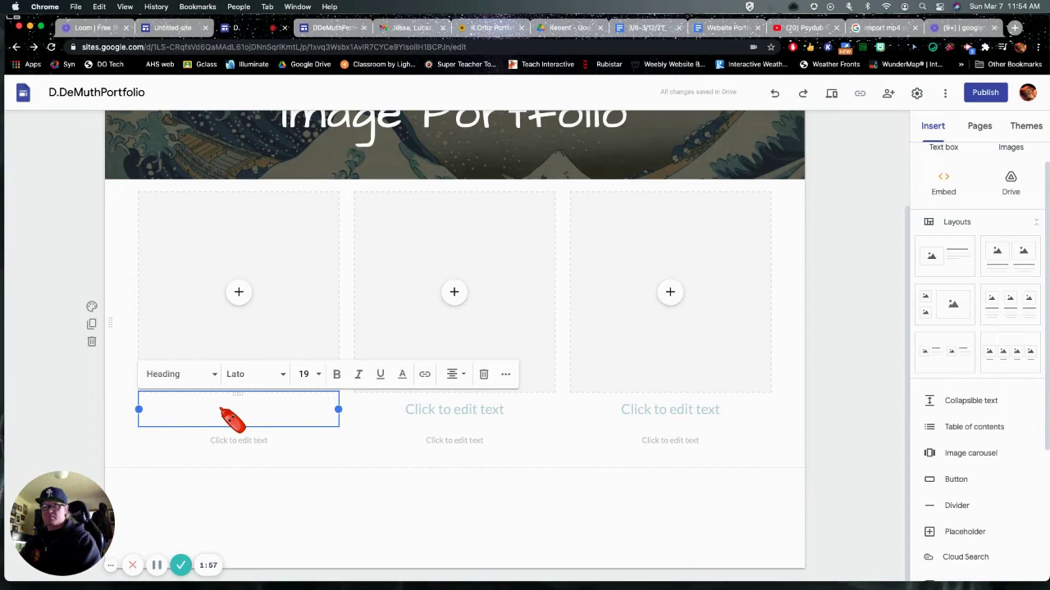
type("Passions")
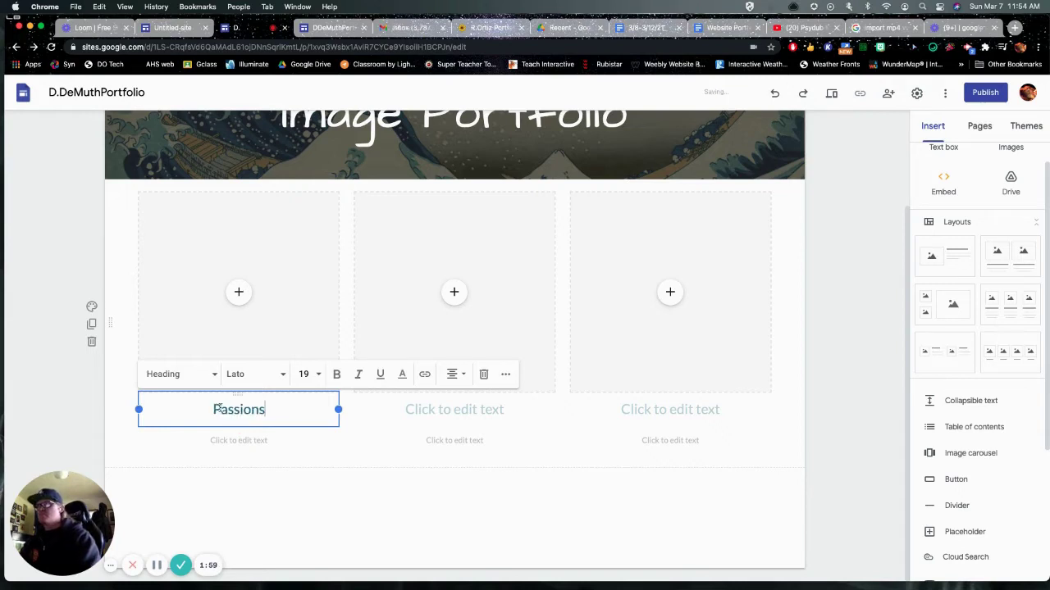
left_click(220, 443)
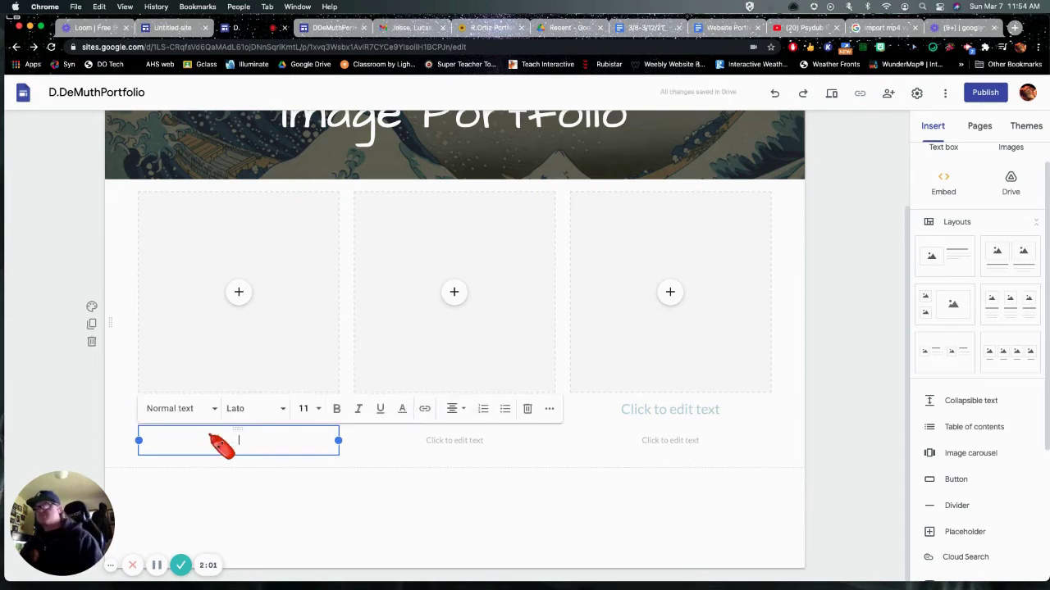
type("Gar")
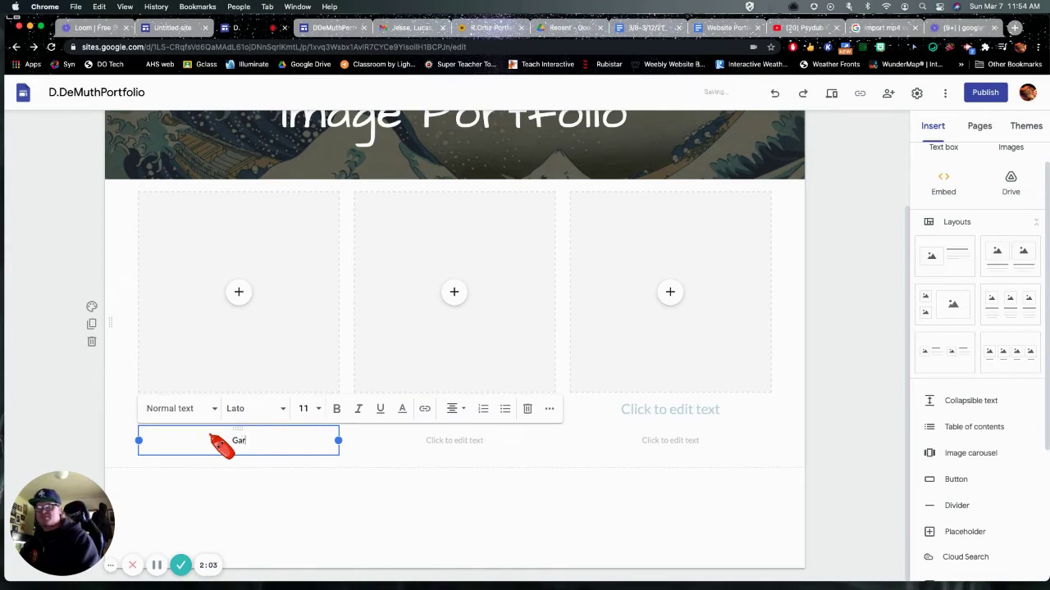
type("dening")
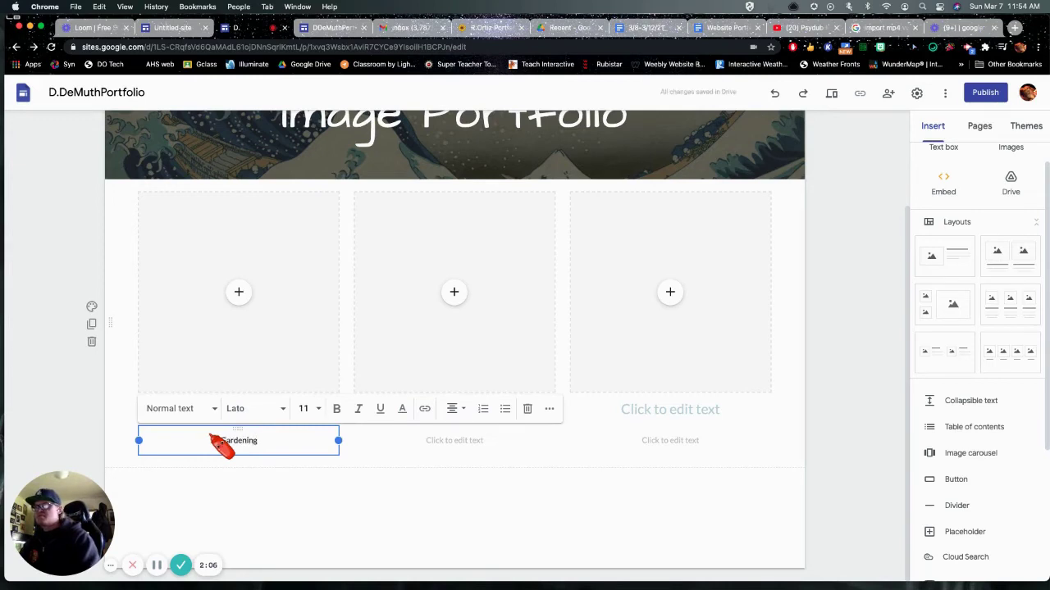
type(", Sur")
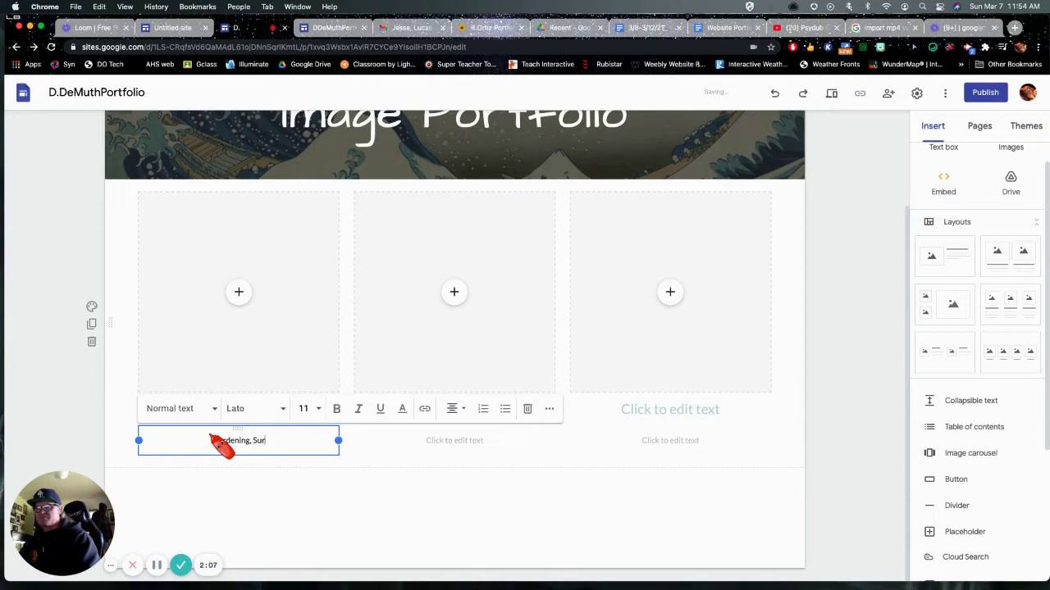
type("fing, Hu")
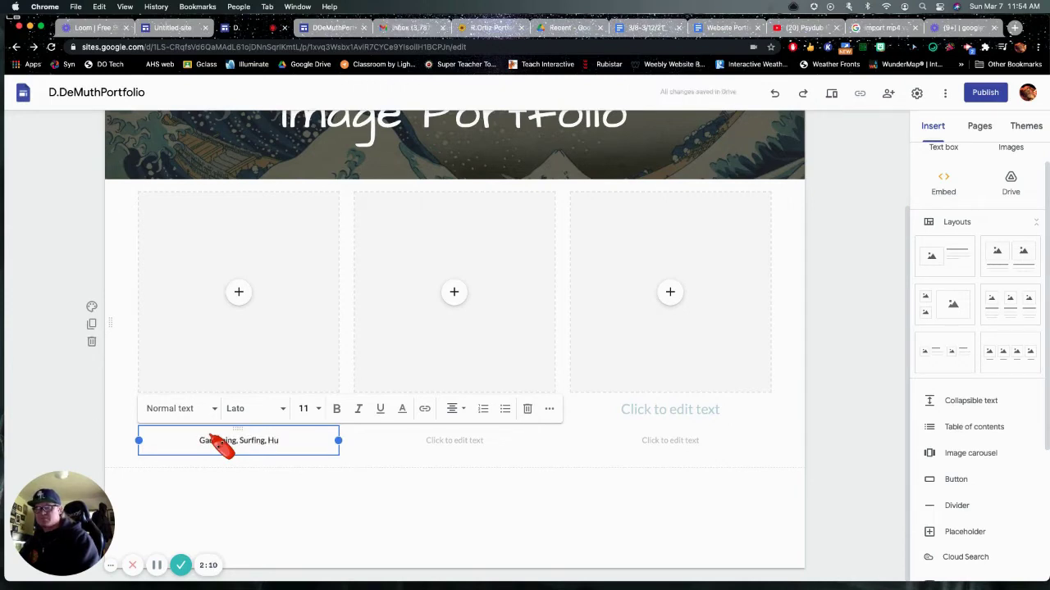
type("nting, Coo")
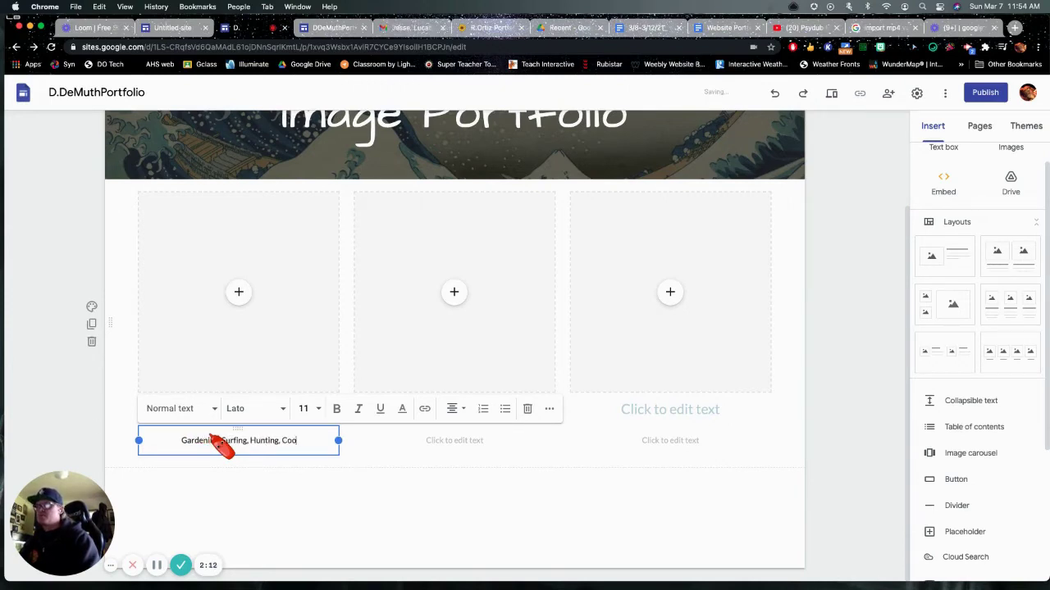
type("king, ")
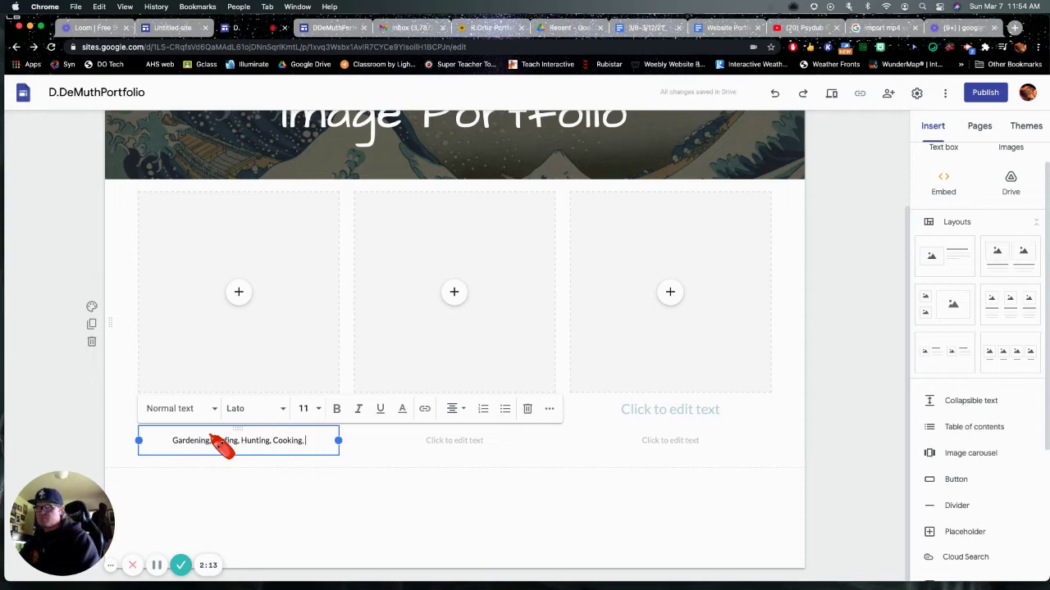
type("Projects")
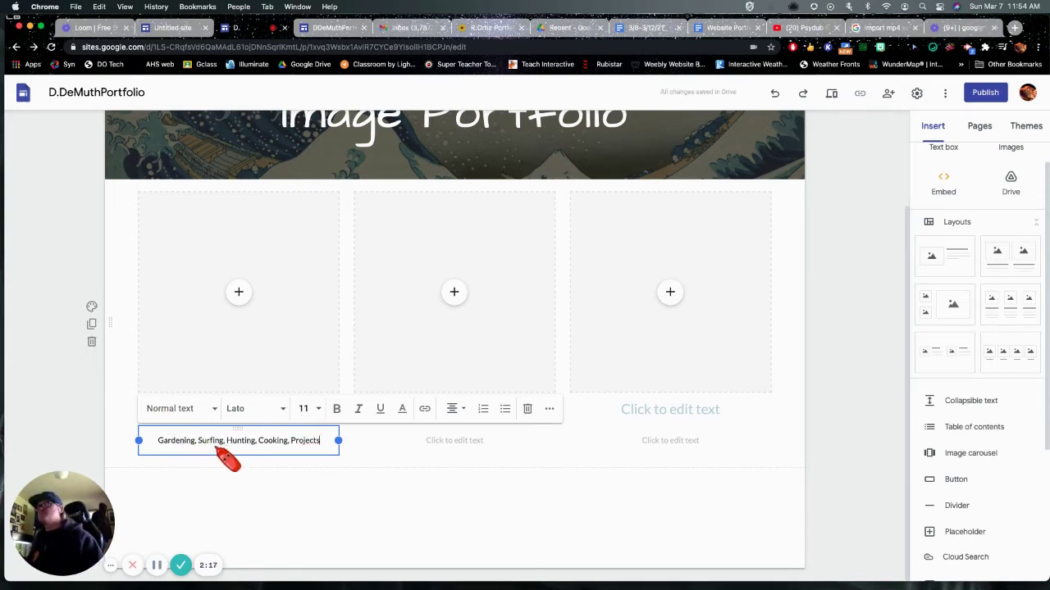
Step: Fill the Passions column's picture placeholder with the plant stand photo from the Drive folder "google sites vid"
left_click(239, 293)
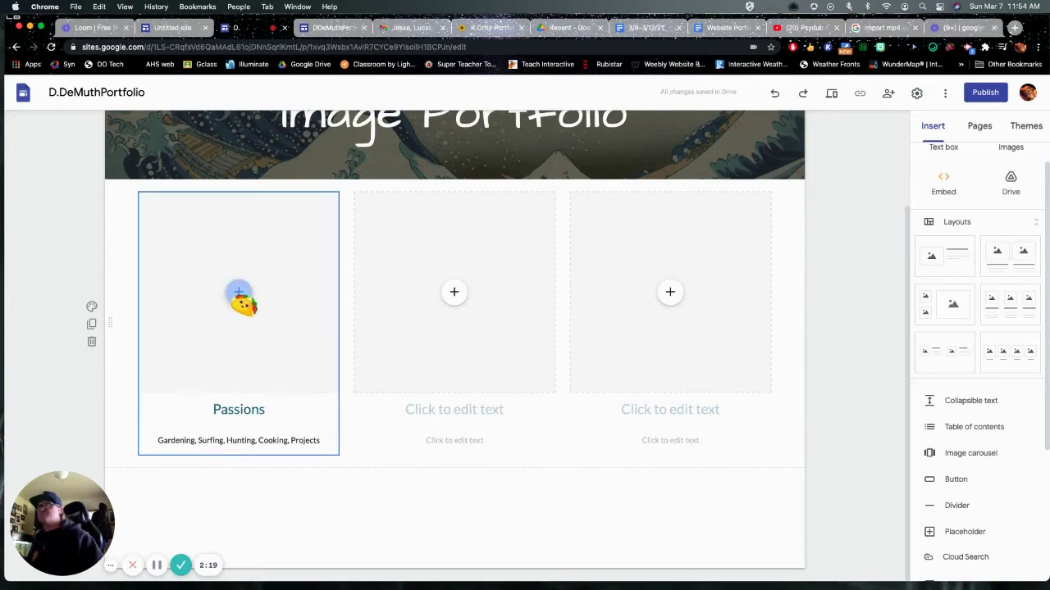
left_click(238, 293)
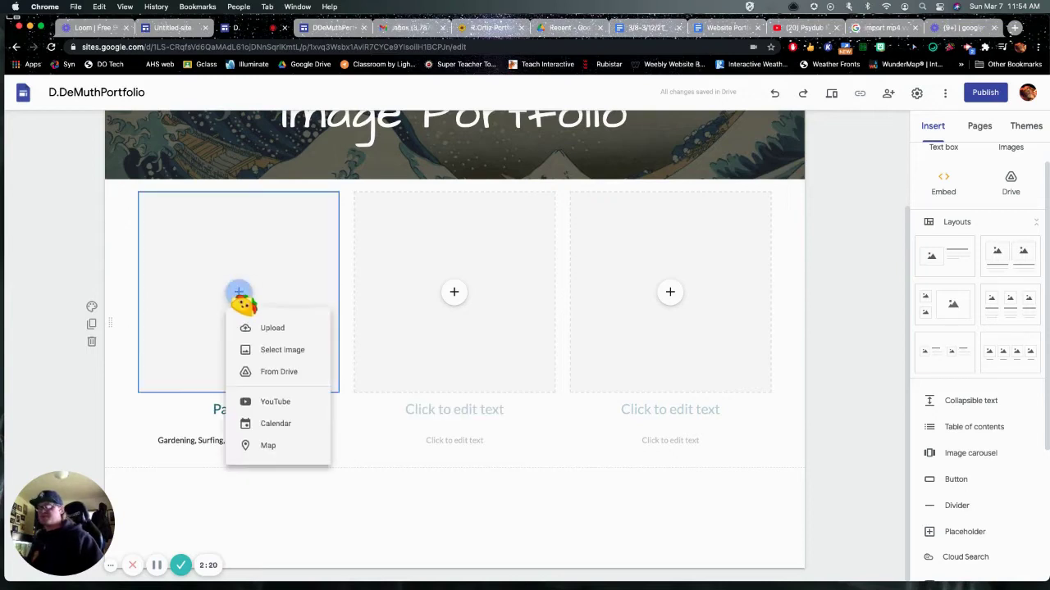
left_click(281, 369)
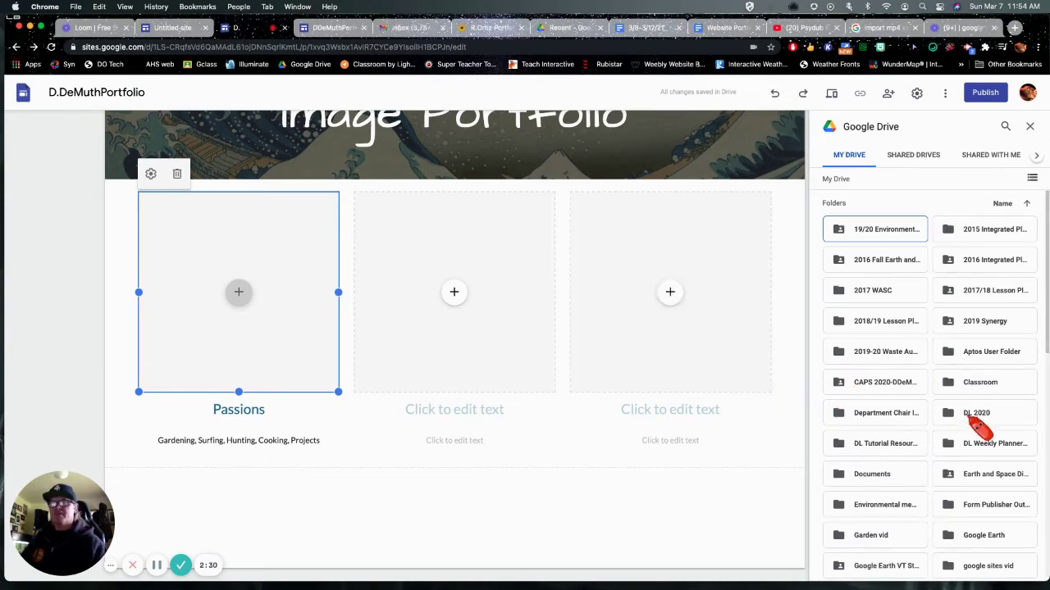
scroll(975, 426, "down", 3)
scroll(977, 426, "down", 1)
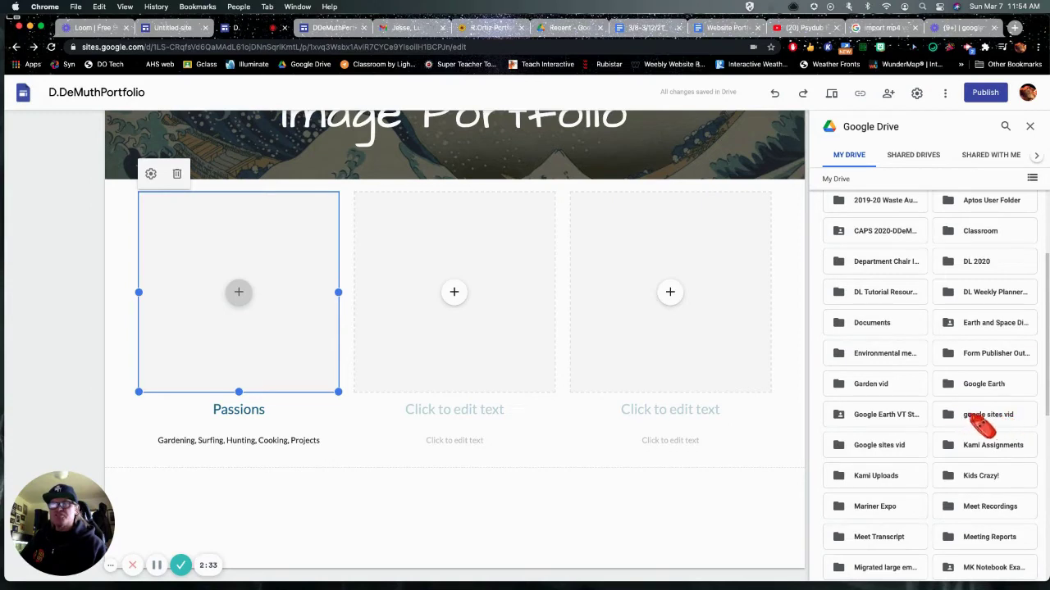
double_click(987, 420)
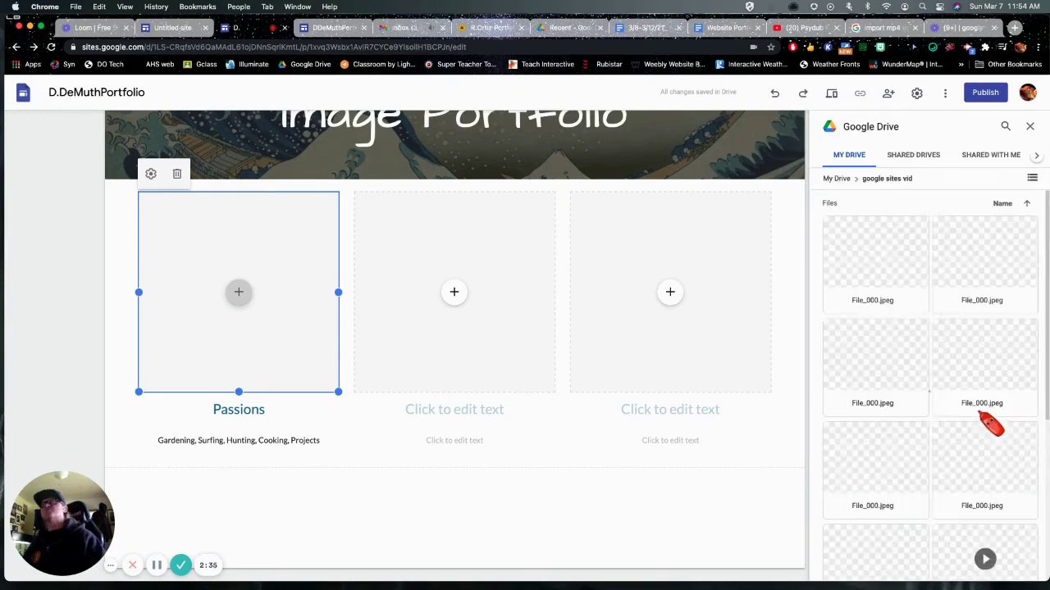
scroll(992, 420, "down", 4)
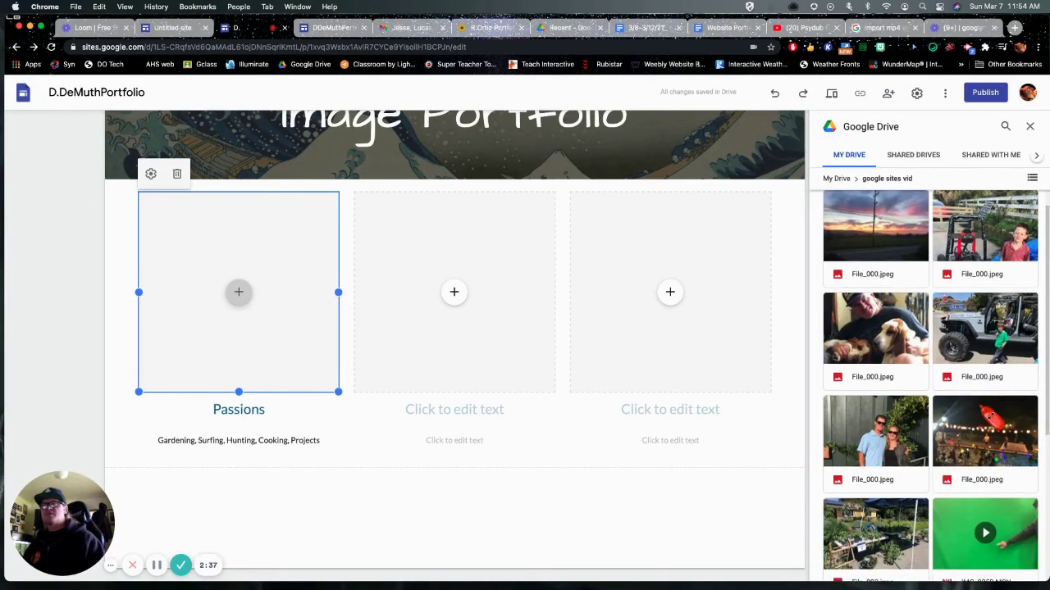
scroll(990, 420, "down", 4)
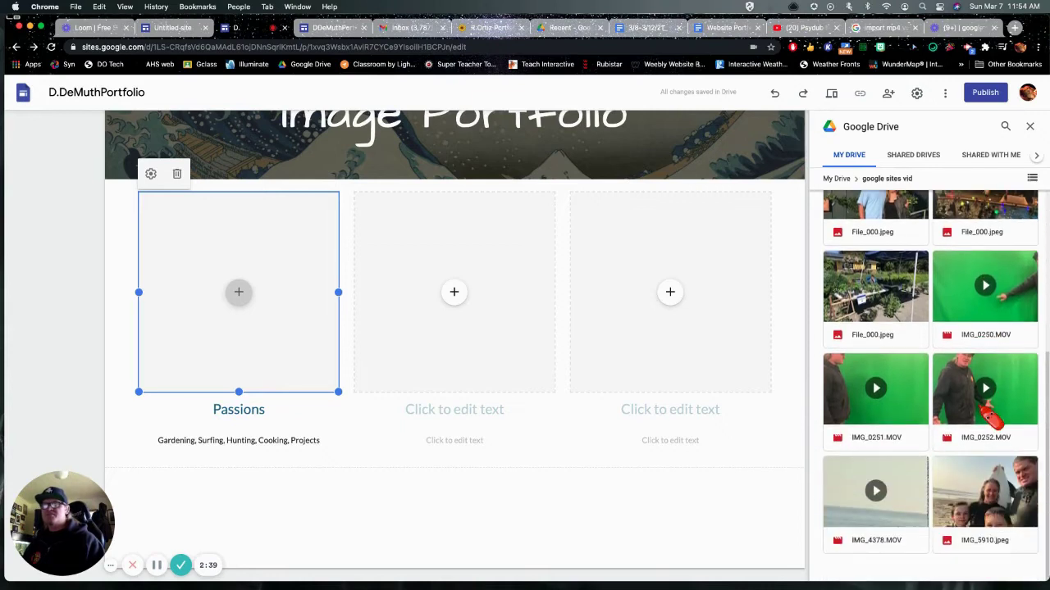
scroll(980, 406, "up", 3)
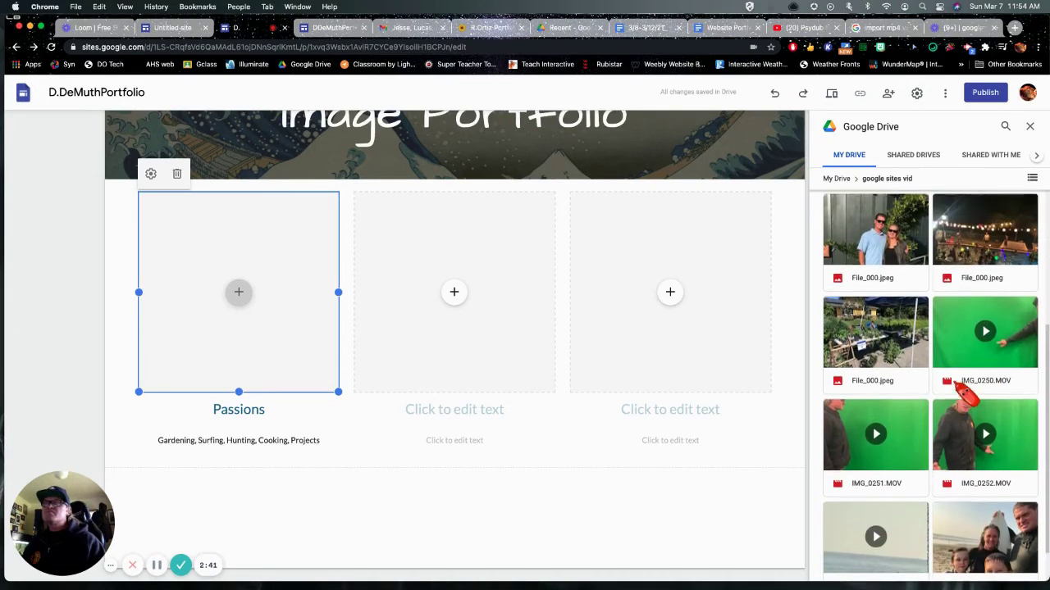
left_click(866, 433)
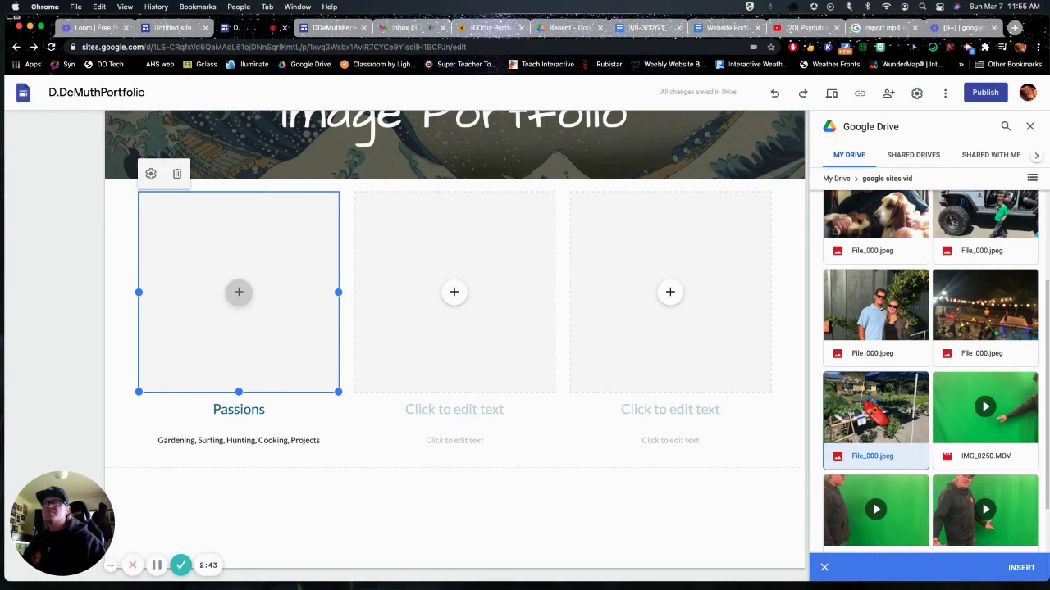
left_click(1017, 566)
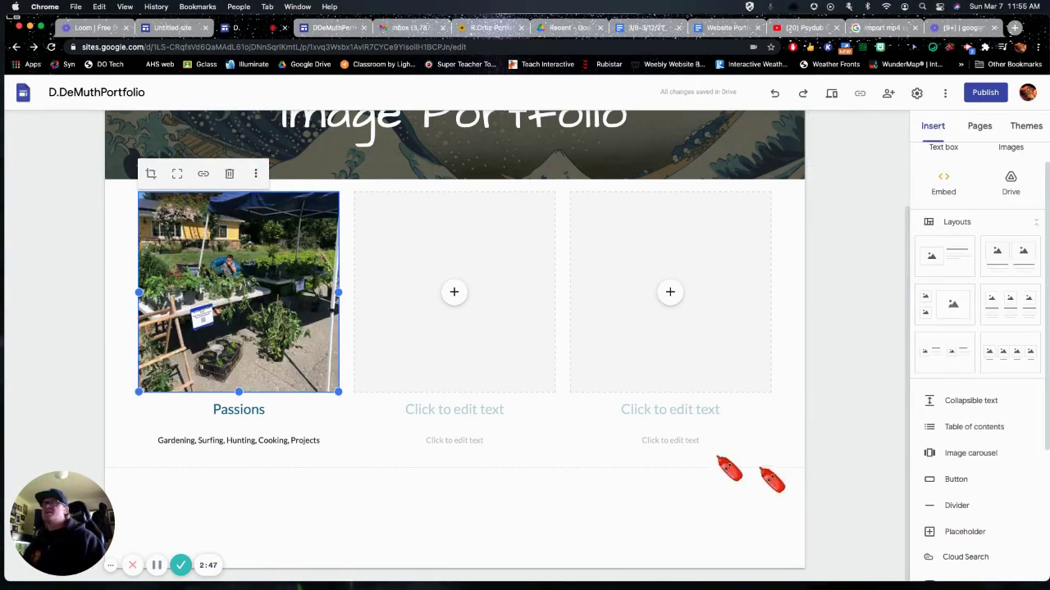
Step: Enter "Family" as the second column's heading and "Friends" as the third column's heading
left_click(450, 414)
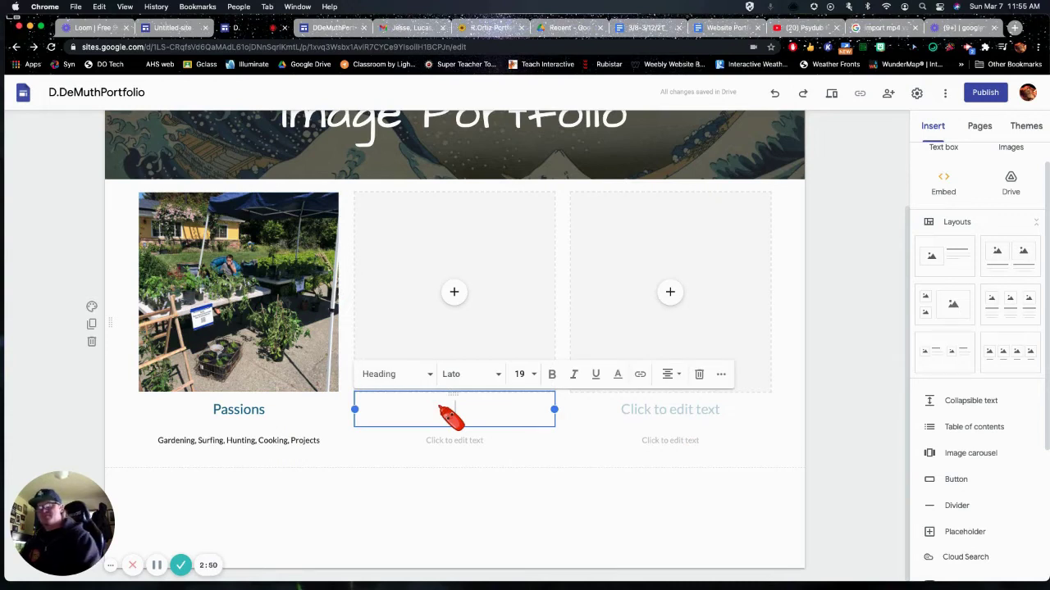
type("Family")
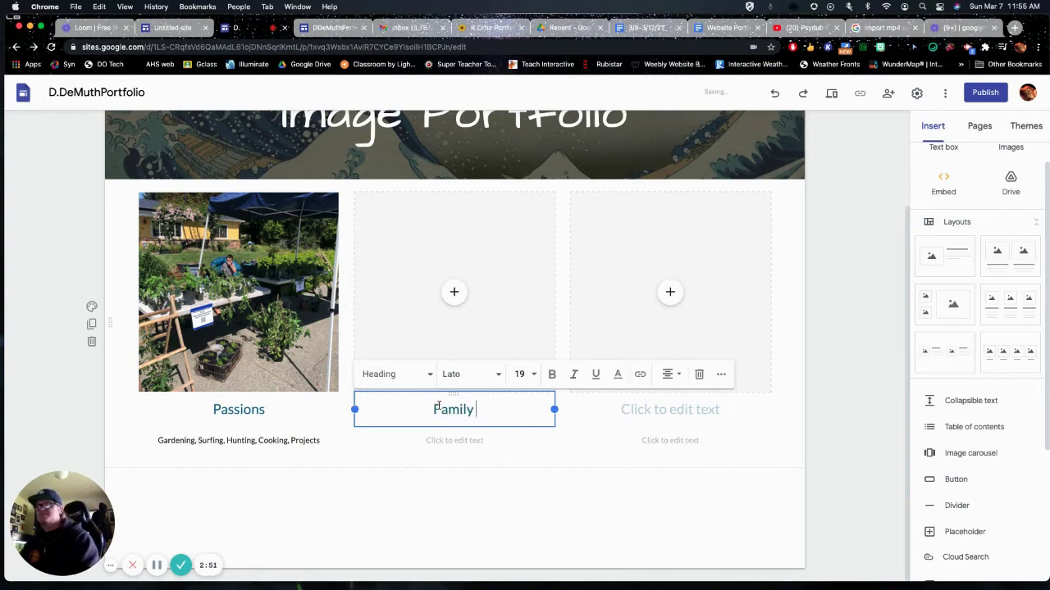
left_click(638, 414)
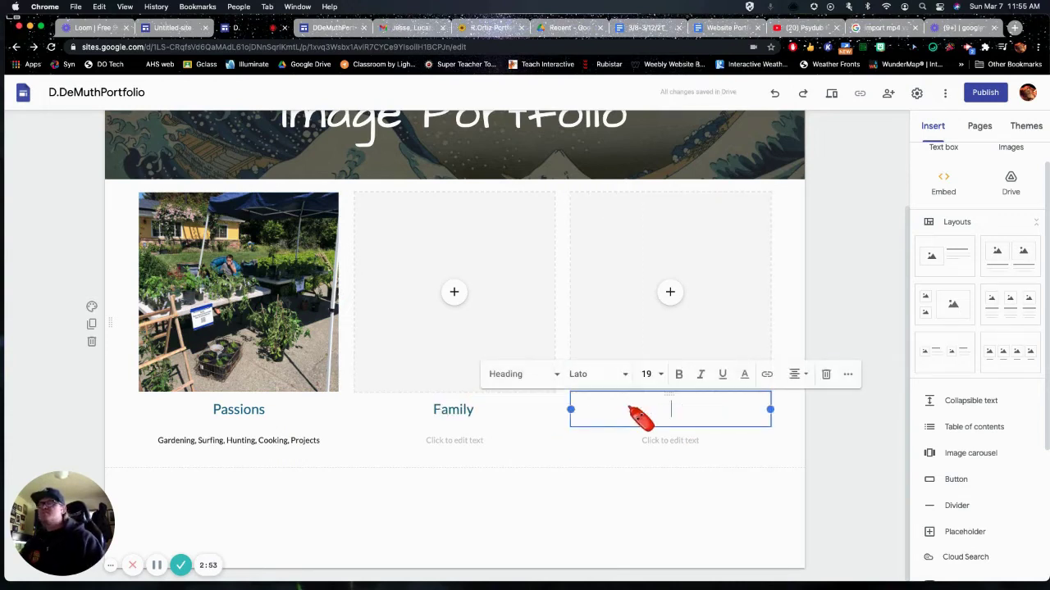
type("Friend")
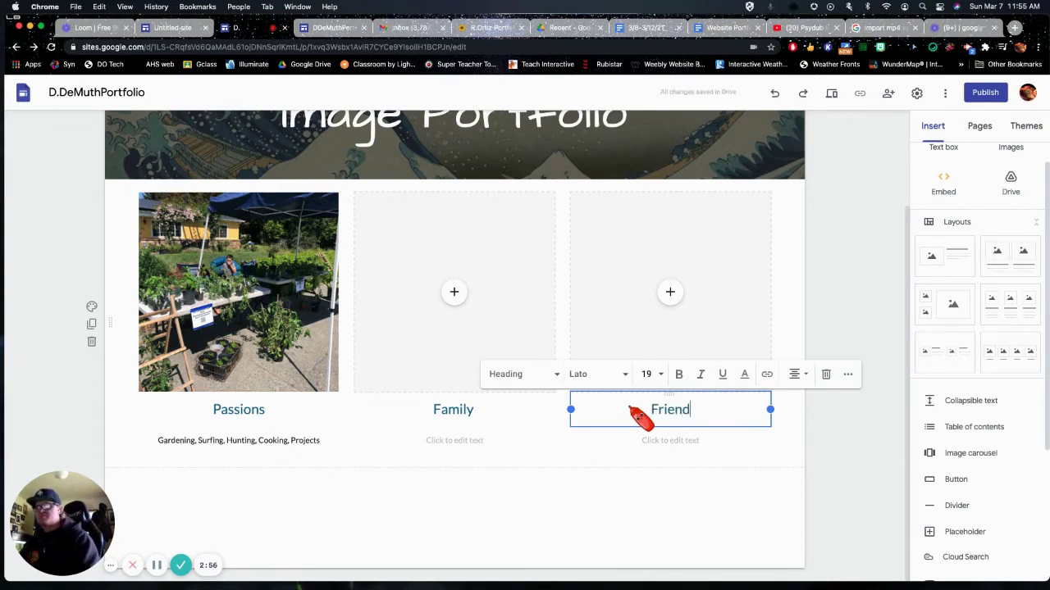
type("s")
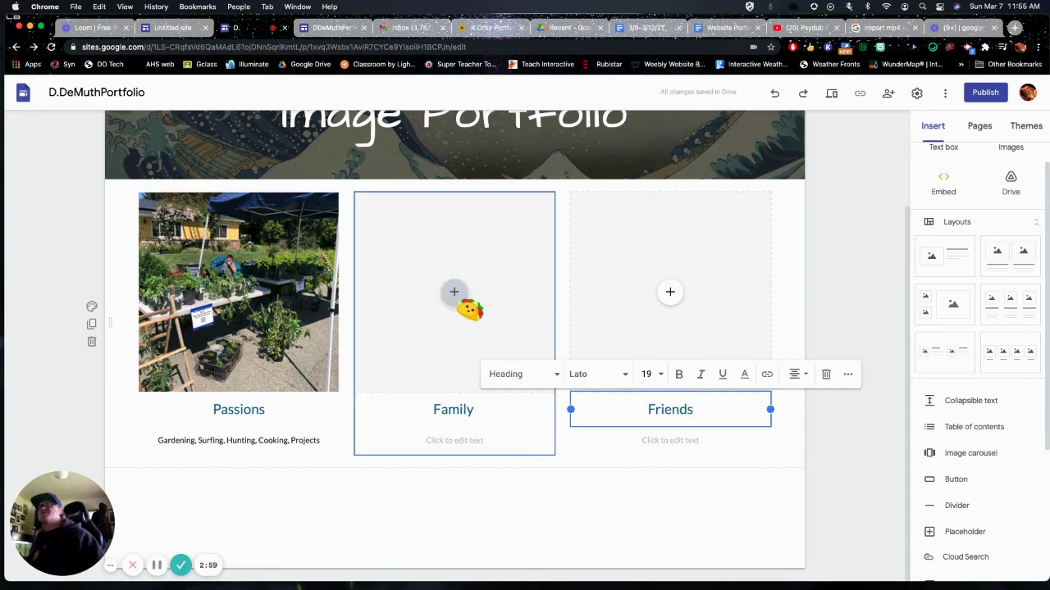
Step: Start an image carousel and add the five recent Drive photos from IMG_5910.jpeg through the man with the dogs
left_click(934, 458)
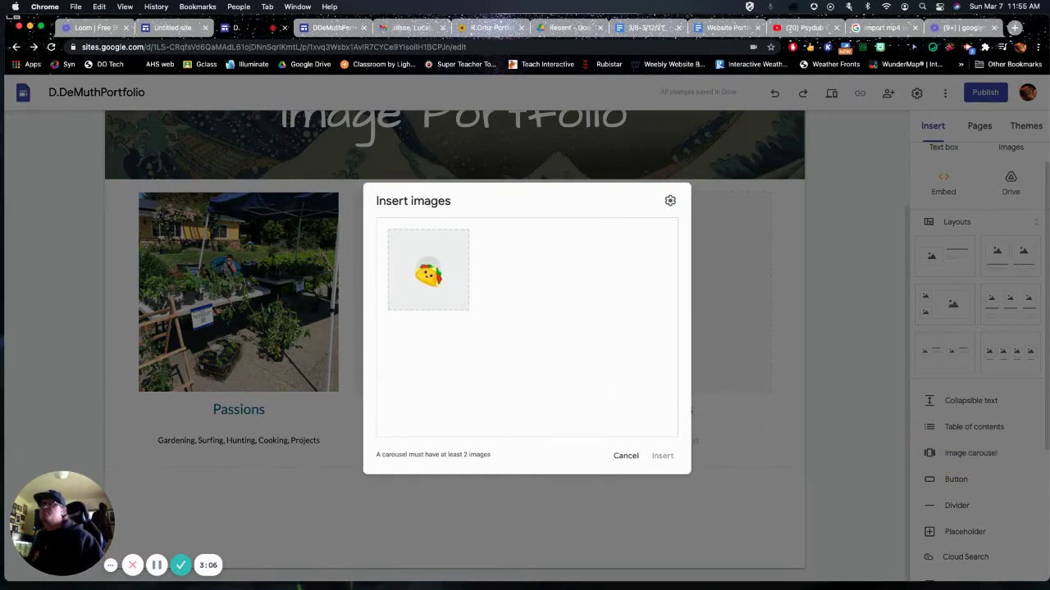
left_click(428, 269)
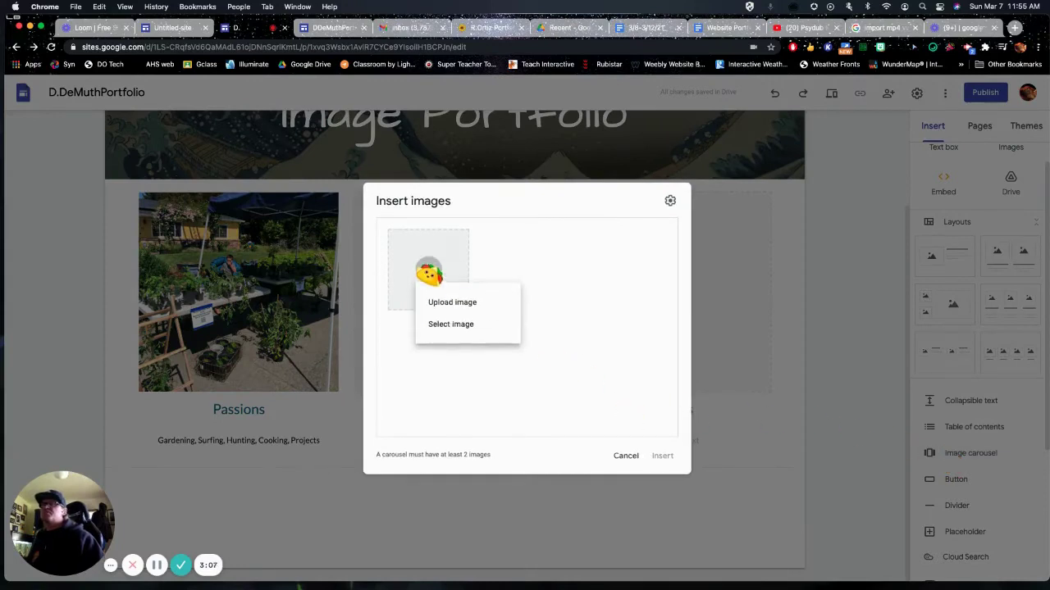
left_click(461, 325)
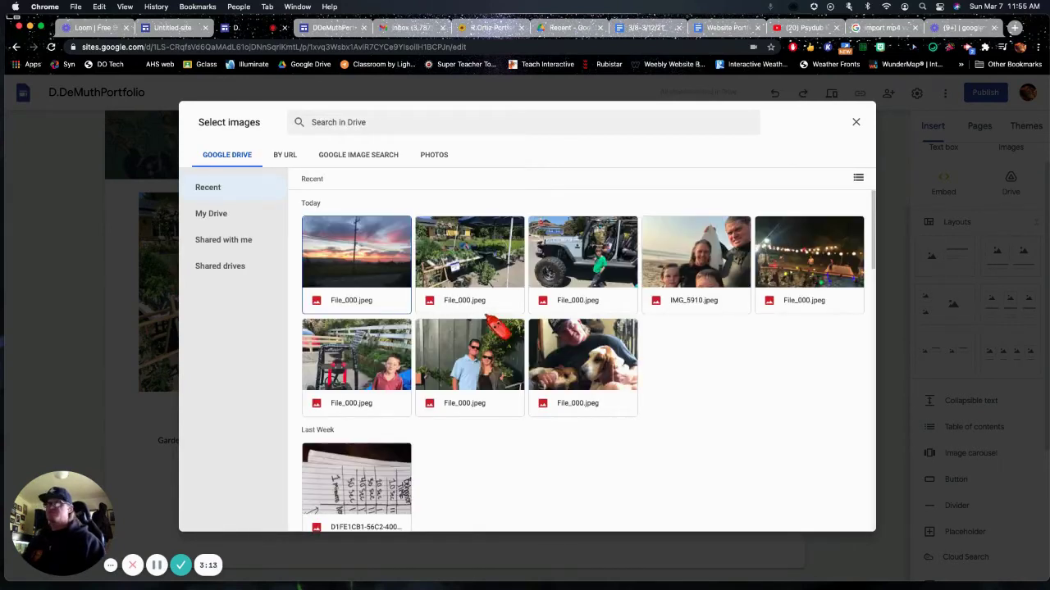
left_click(701, 284)
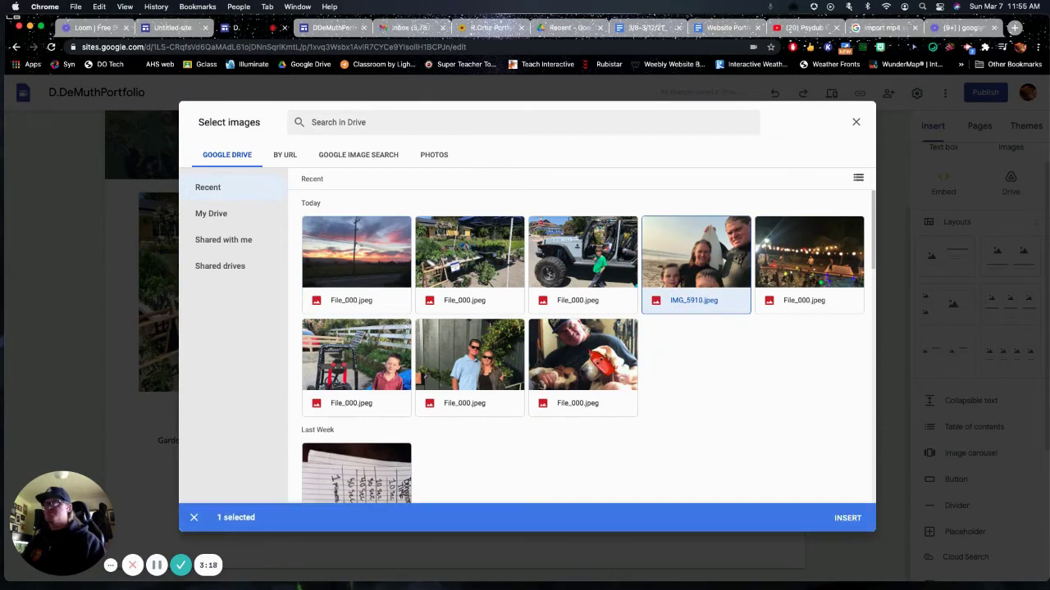
left_click(607, 355, "shift")
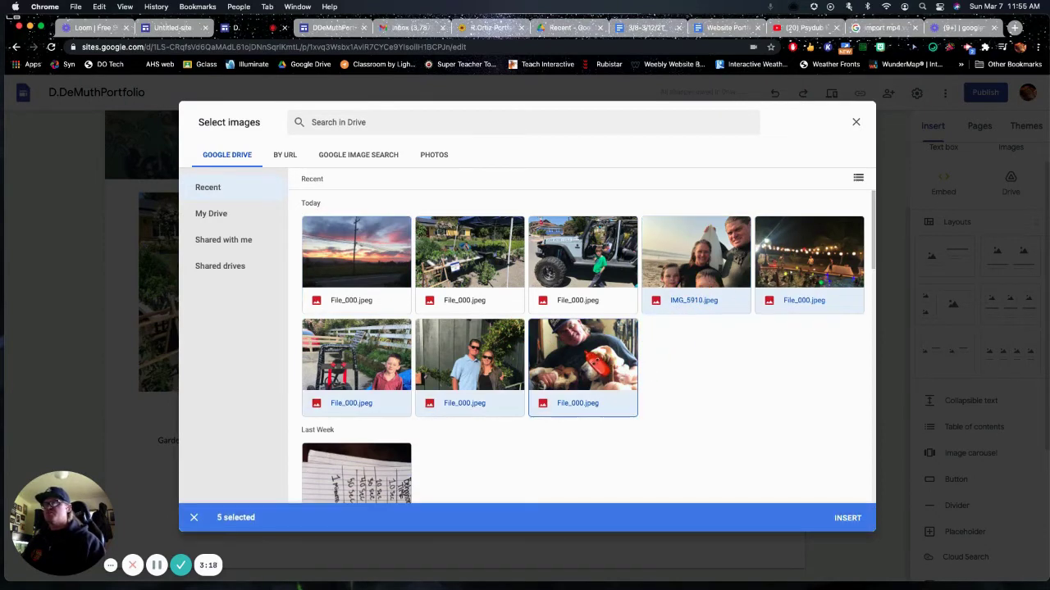
left_click(846, 521)
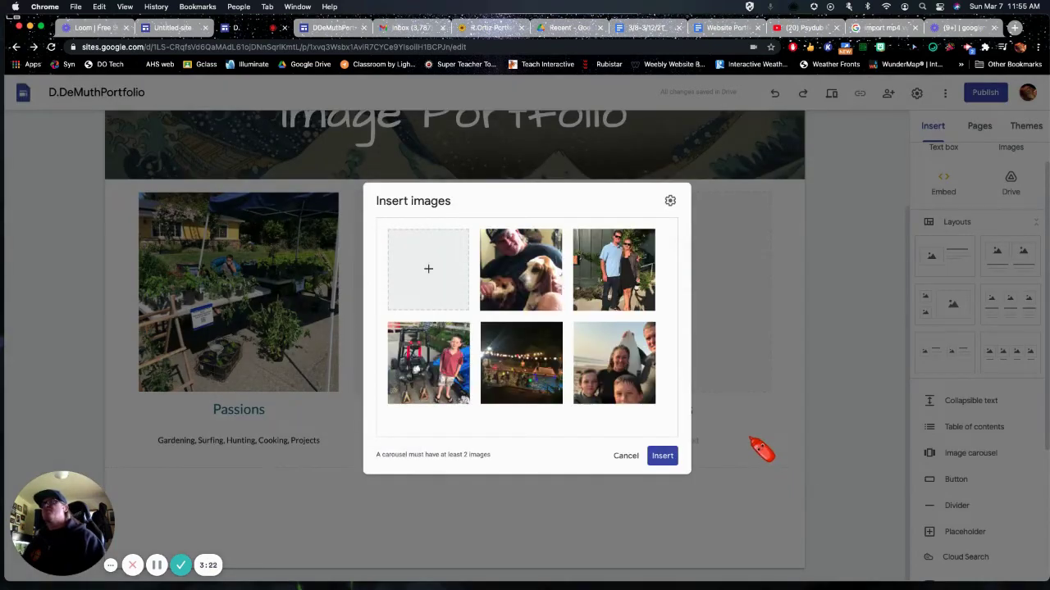
Step: Move the surfboard family photo to the first place among the carousel images and insert the carousel on the page
mouse_move(647, 395)
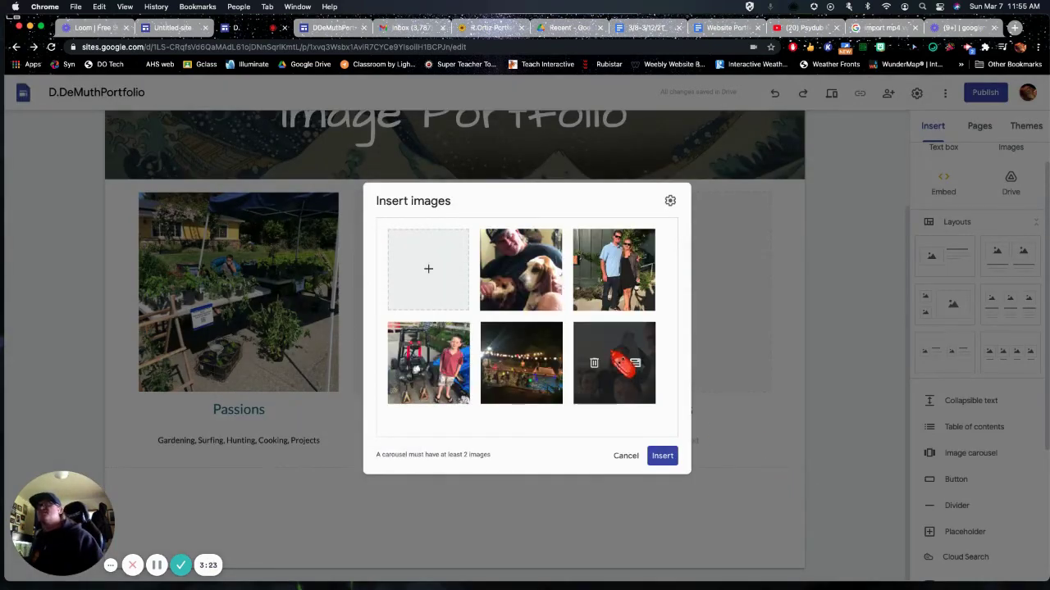
left_click_drag(611, 348, 429, 274)
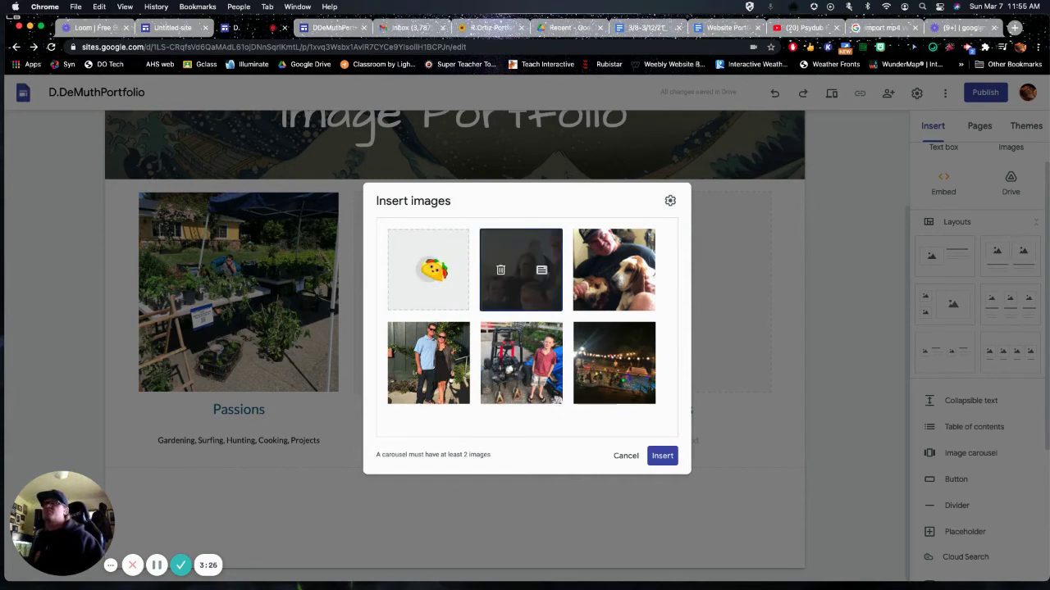
left_click(662, 457)
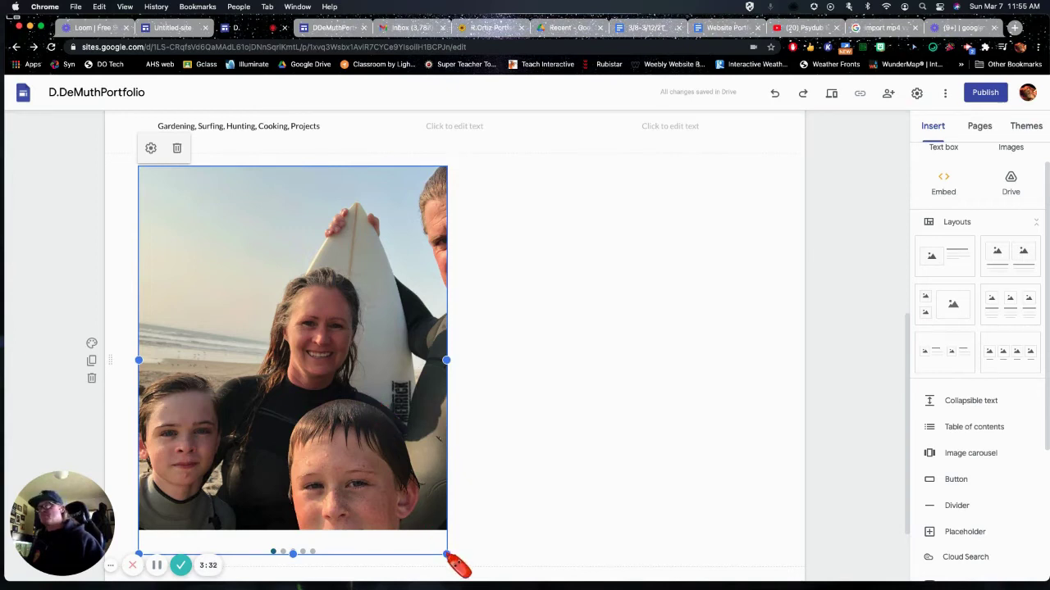
Step: Shrink the image carousel and try to move it onto the Family column's empty picture placeholder
left_click_drag(447, 556, 478, 399)
scroll(446, 381, "up", 3)
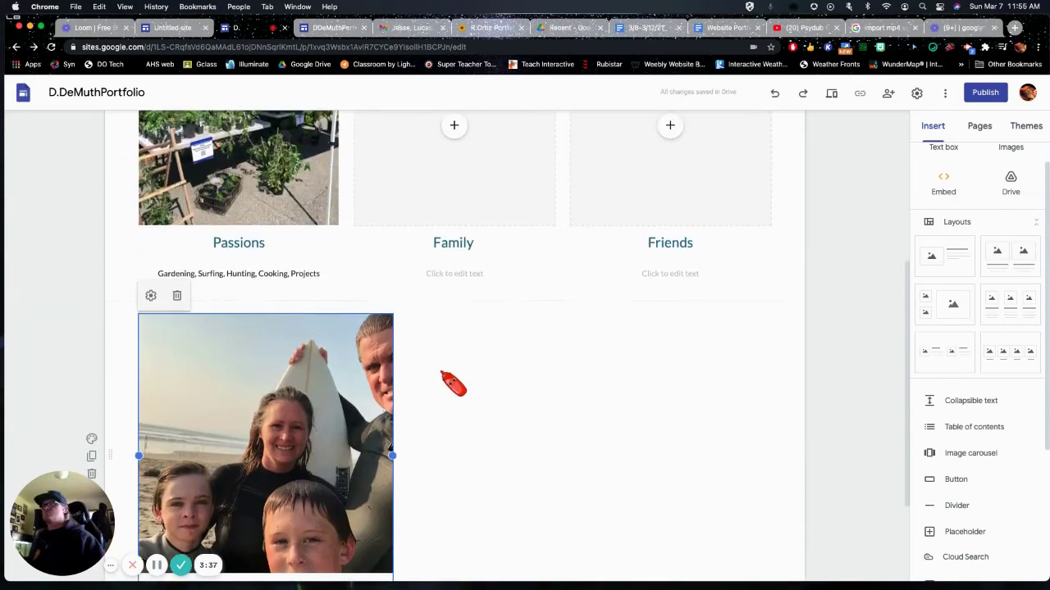
left_click_drag(341, 424, 401, 284)
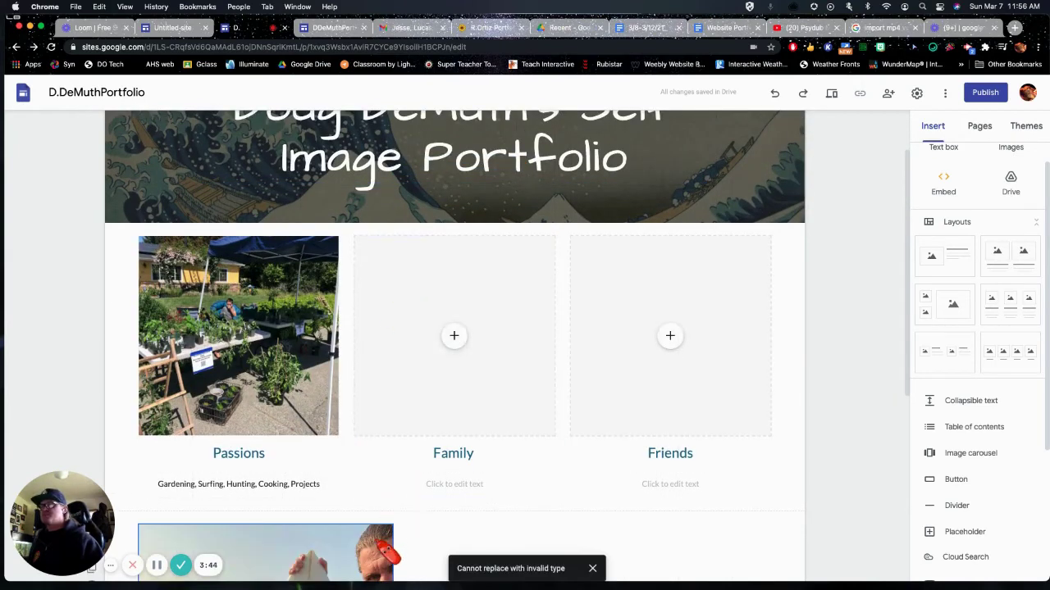
left_click_drag(385, 554, 409, 286)
Step: Delete the Family column's empty picture placeholder and move the image carousel into that column below its text
left_click(505, 347)
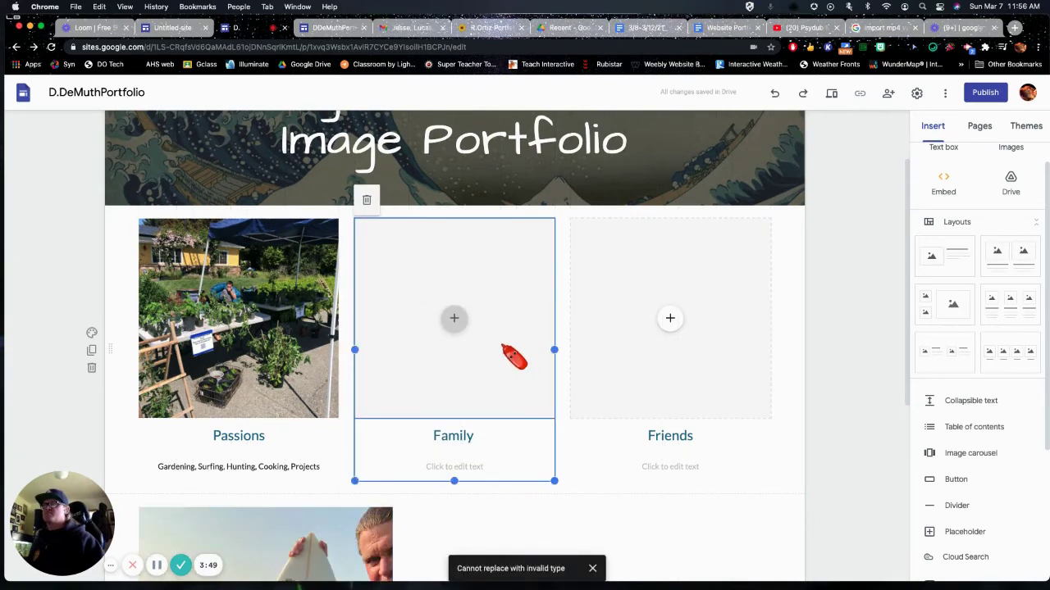
key("BackSpace")
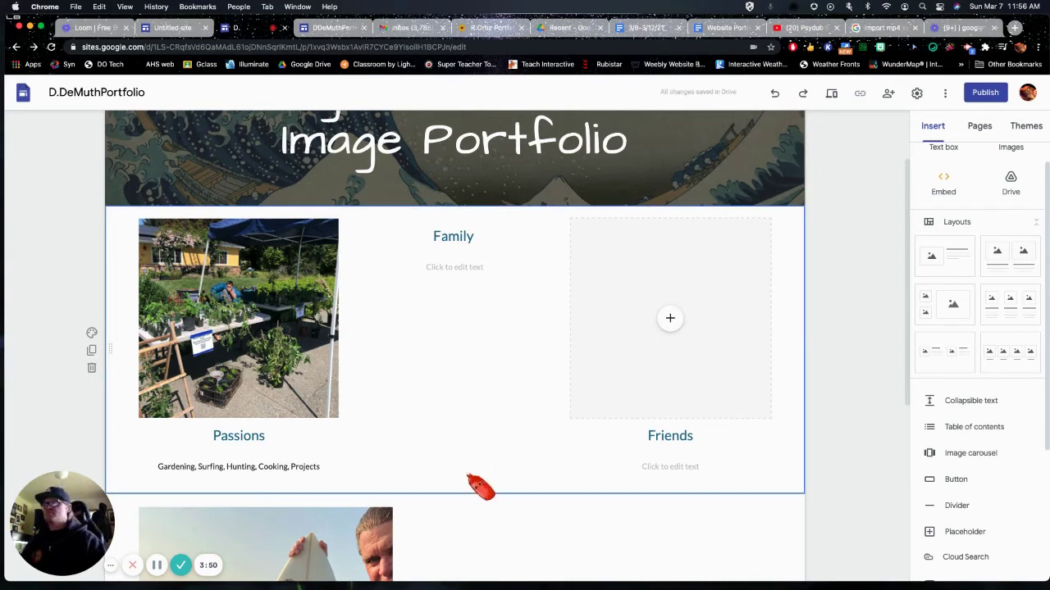
left_click_drag(364, 539, 407, 308)
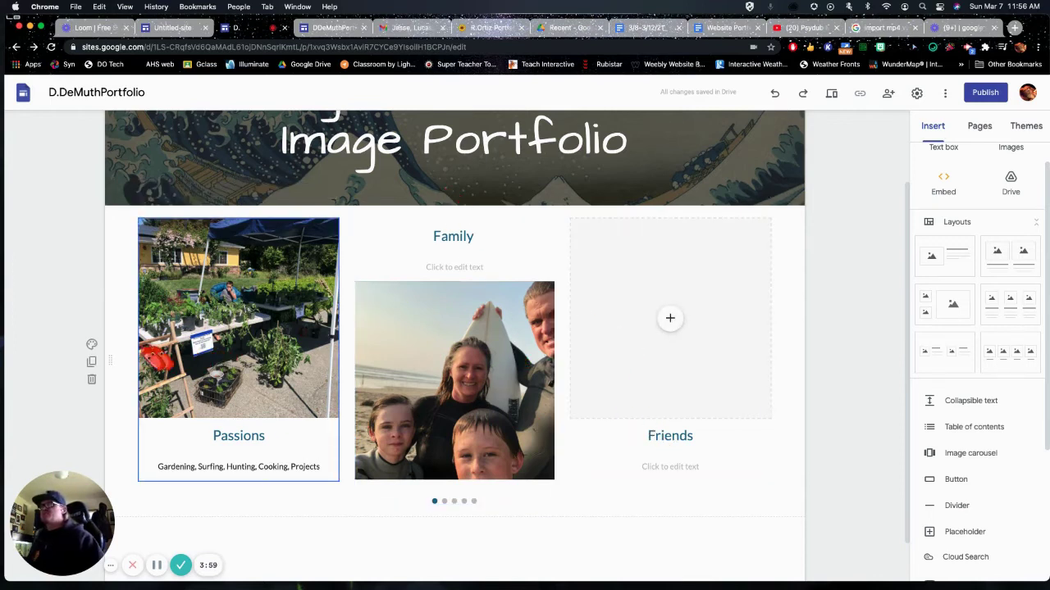
Step: Set the three-column section's background to the dark sparkling water picture found with an image search for "blue water"
left_click(93, 345)
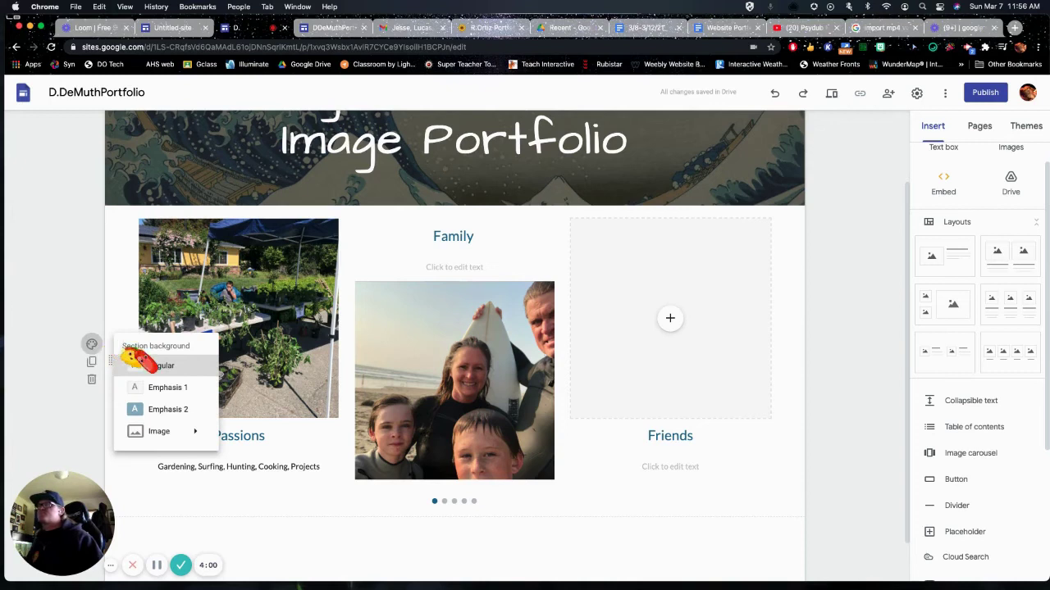
mouse_move(173, 435)
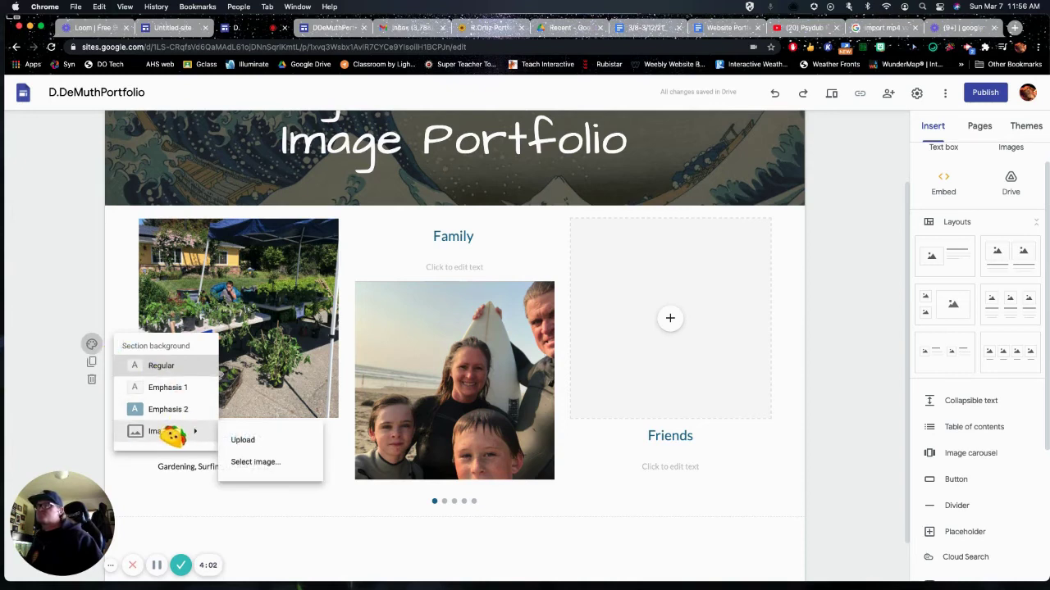
left_click(254, 461)
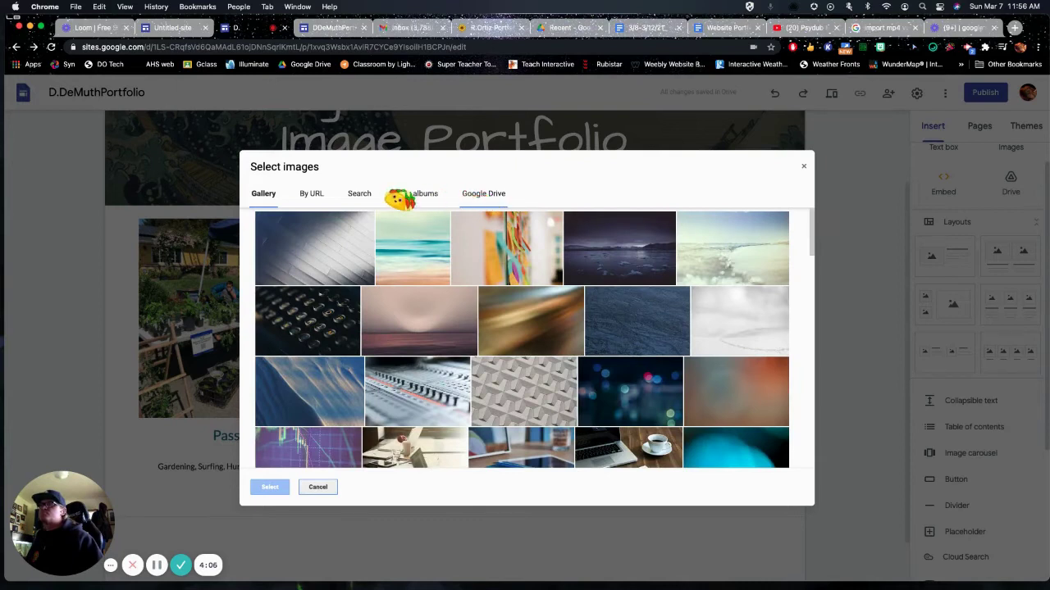
left_click(358, 195)
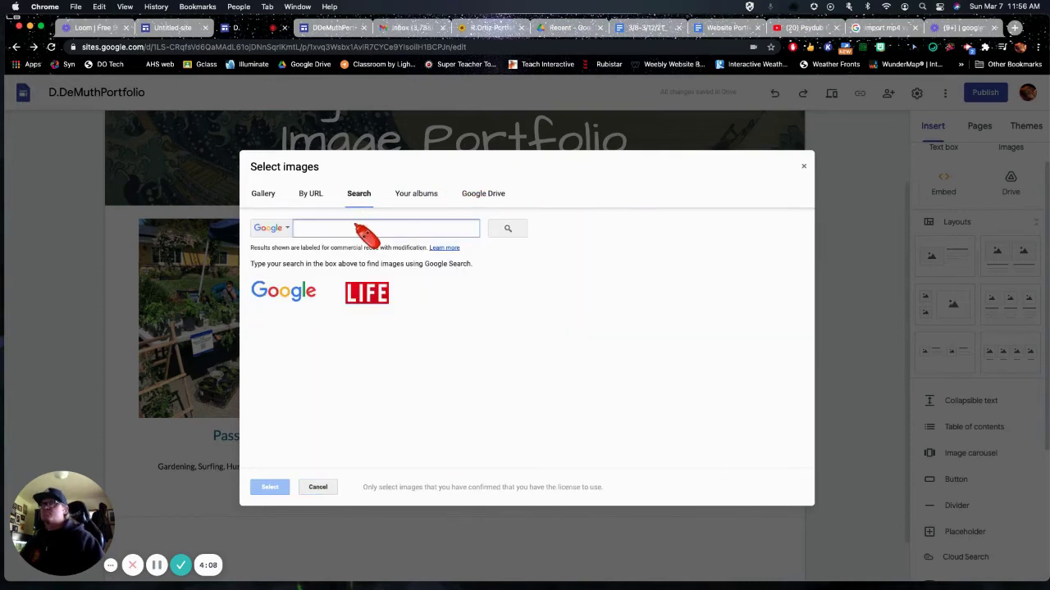
type("blue")
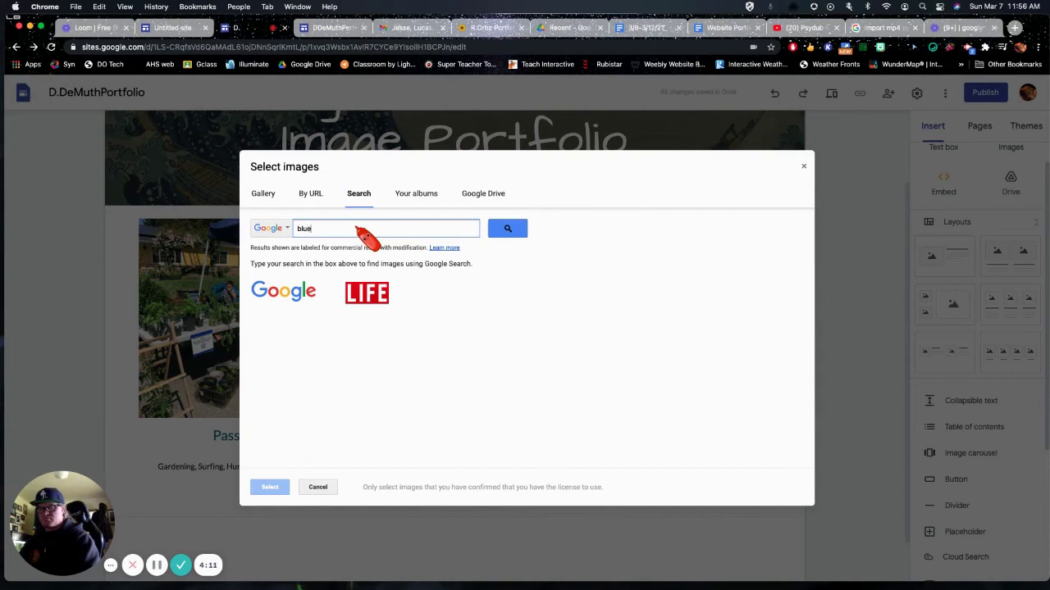
type(" water")
key("Return")
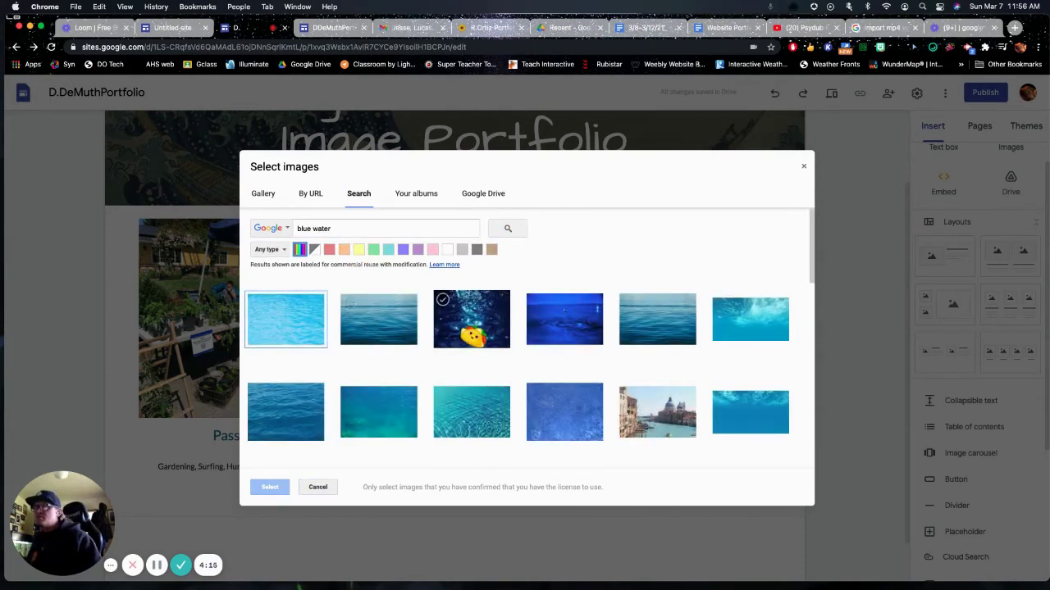
left_click(463, 330)
left_click(270, 489)
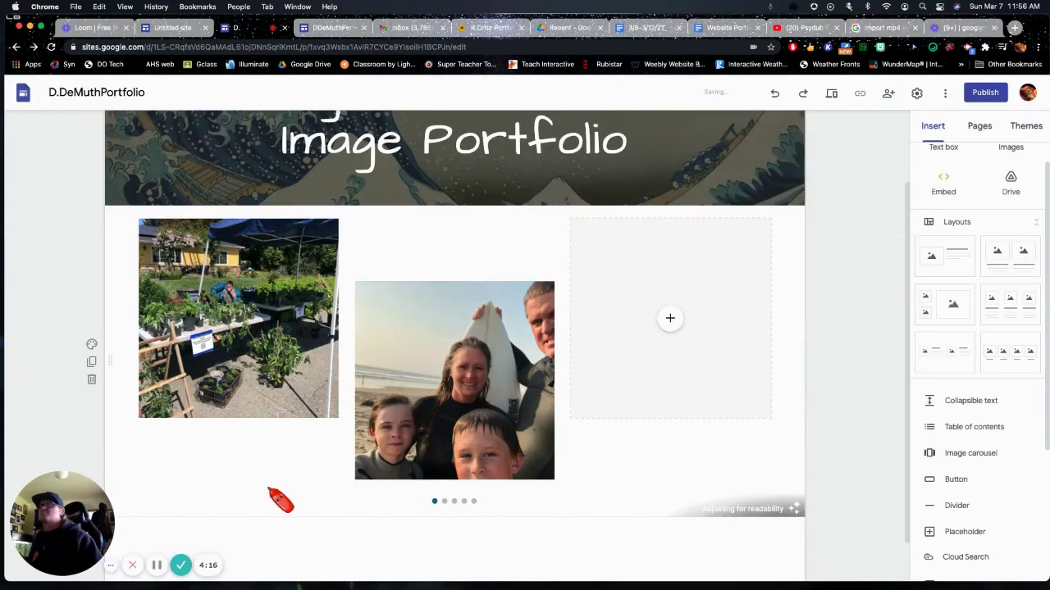
scroll(459, 394, "down", 2)
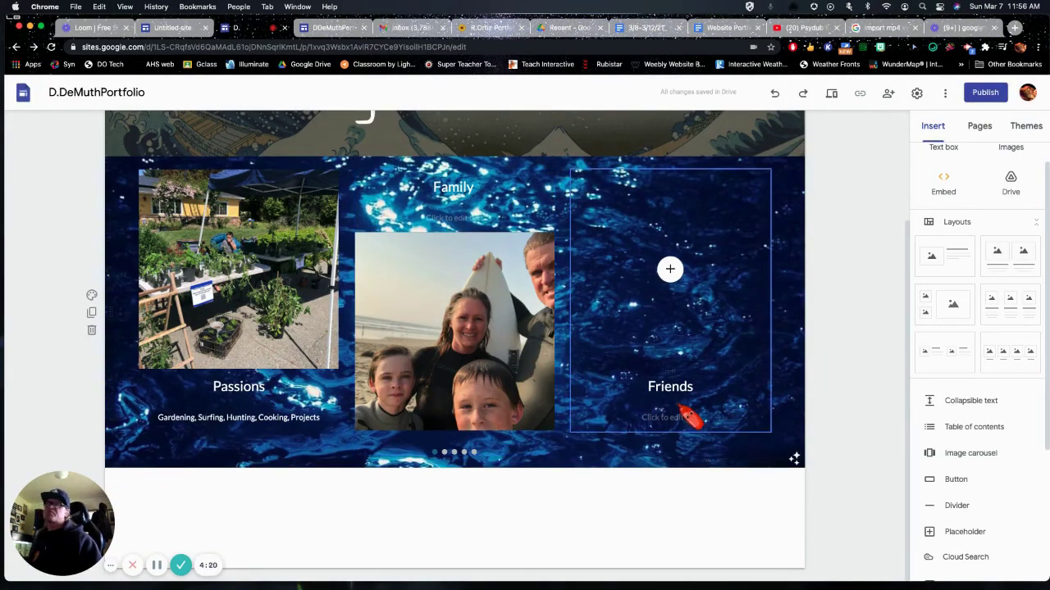
Step: Add a layout with two side-by-side picture placeholders and captions below the Passions, Family and Friends section
left_click(687, 418)
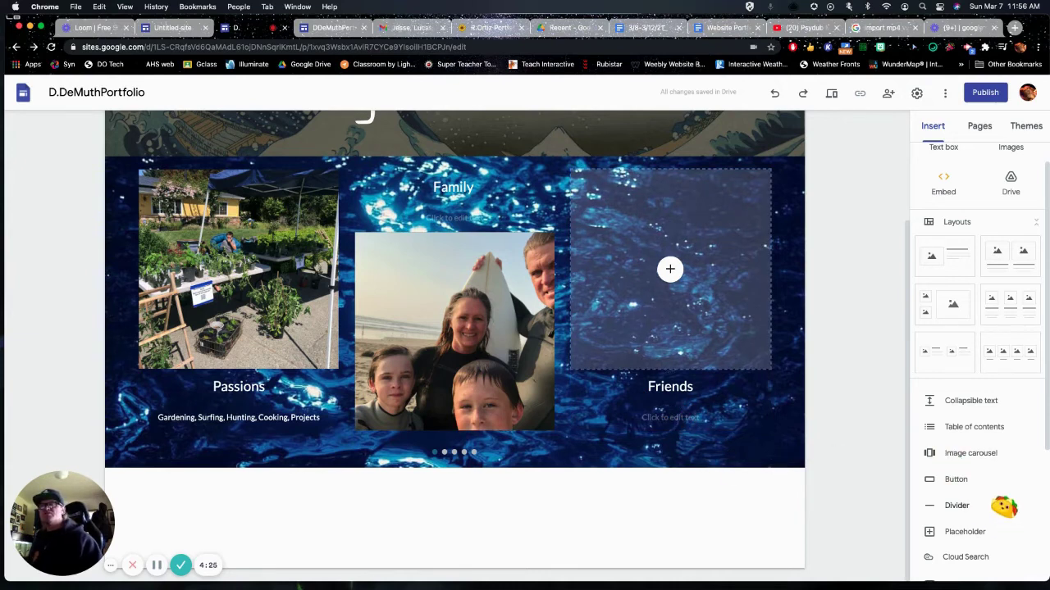
scroll(1003, 507, "down", 1)
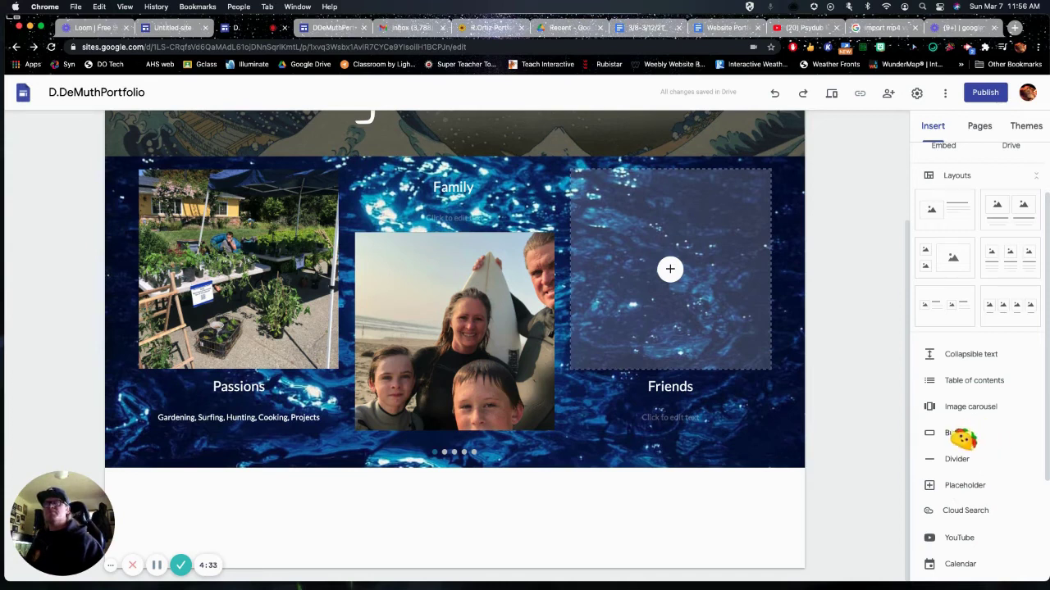
scroll(976, 517, "down", 1)
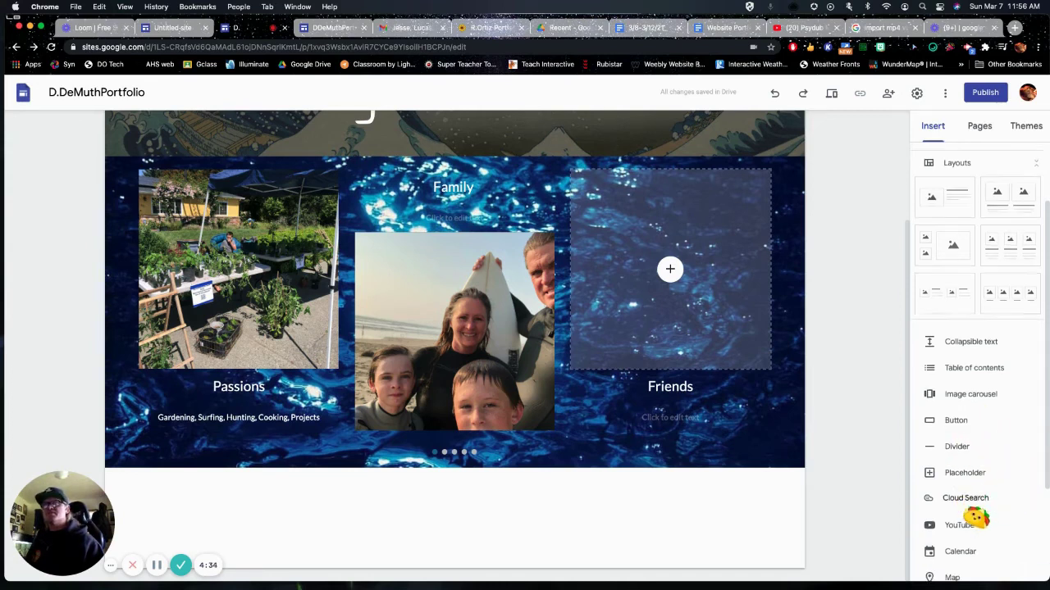
scroll(976, 516, "down", 3)
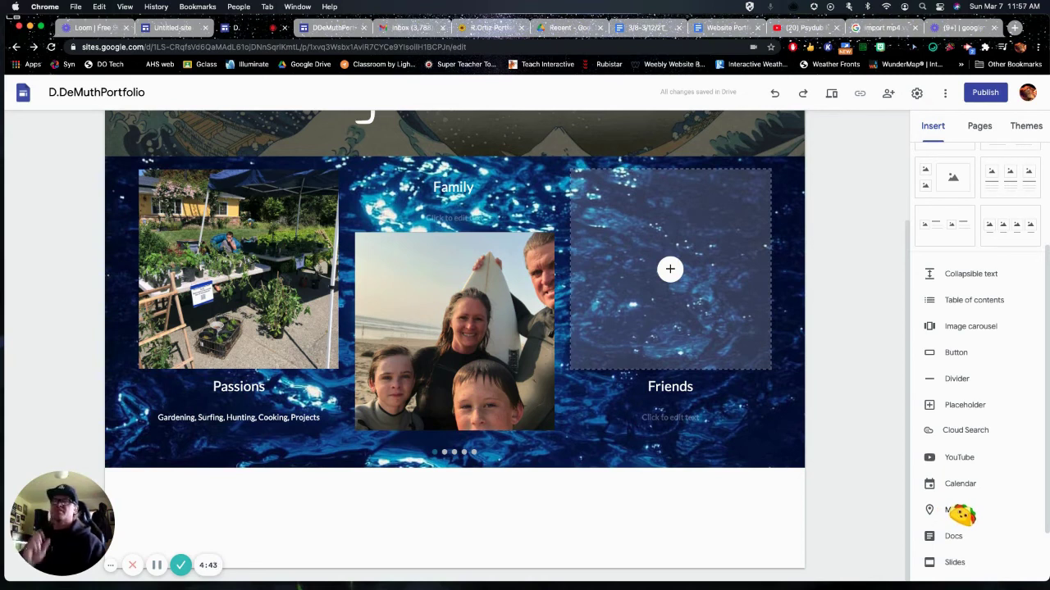
scroll(961, 514, "down", 3)
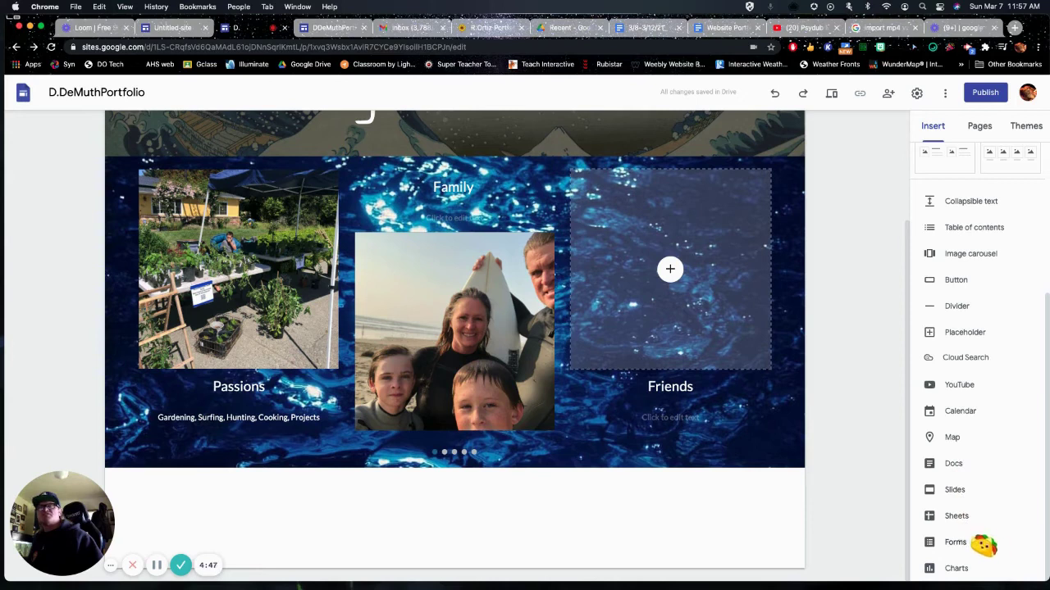
scroll(963, 492, "up", 9)
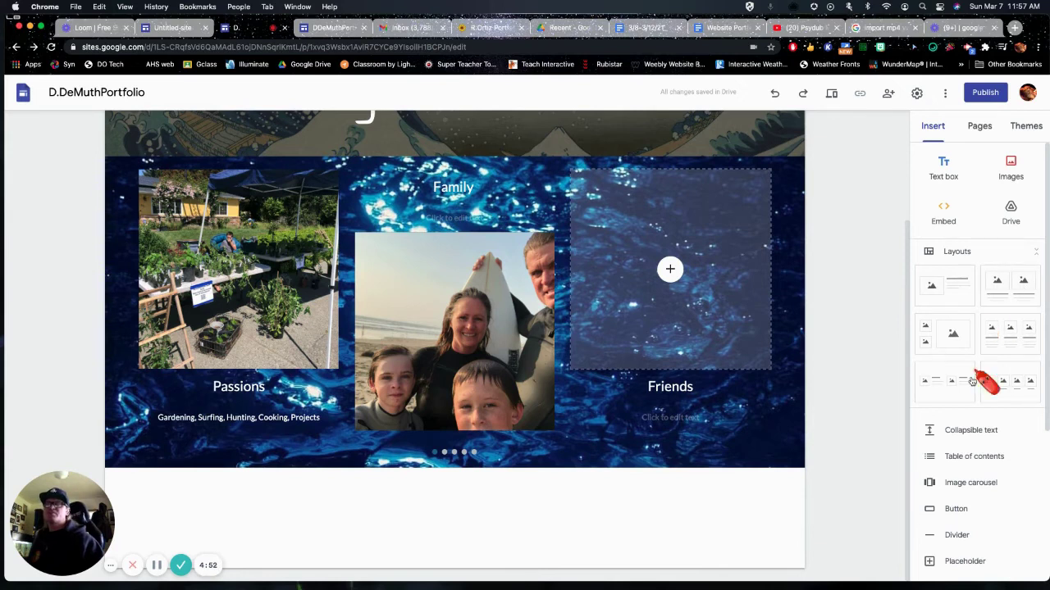
left_click(1017, 290)
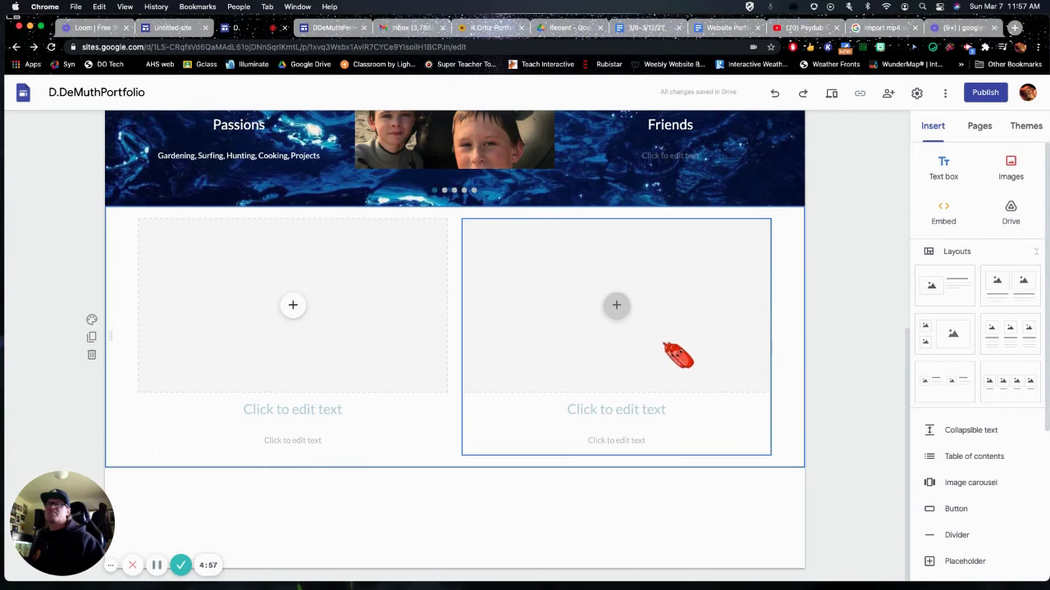
scroll(755, 358, "up", 3)
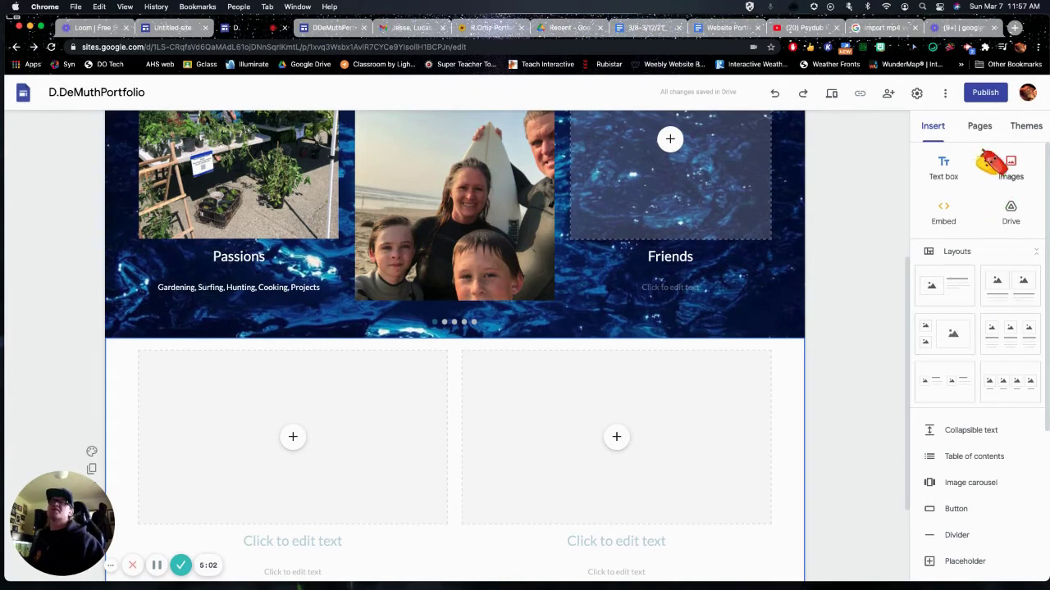
Step: Publish the site under the owner's portfolio web address and bring up its published site link
left_click(987, 96)
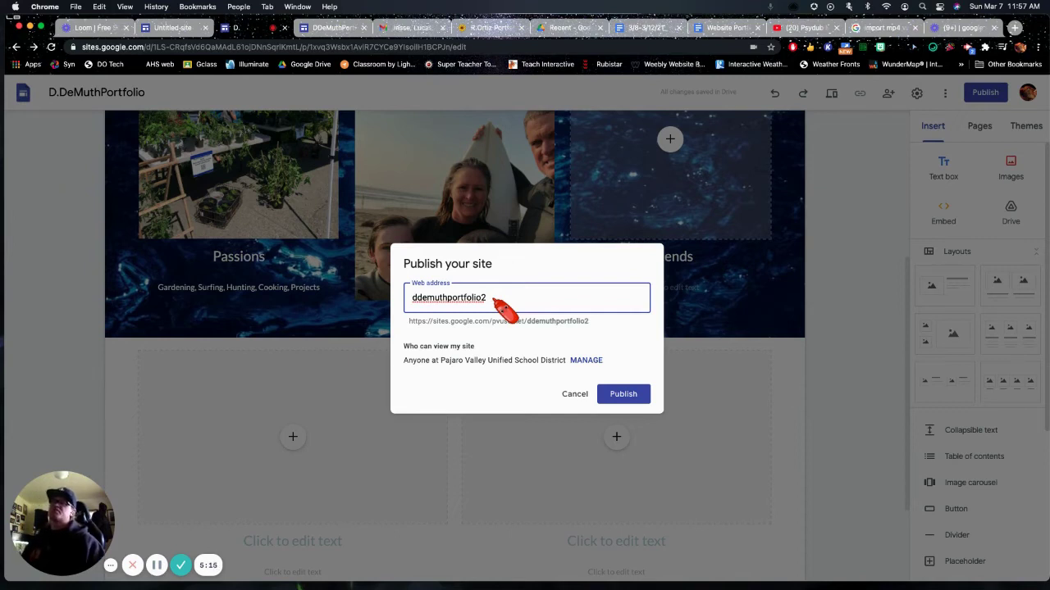
left_click(635, 396)
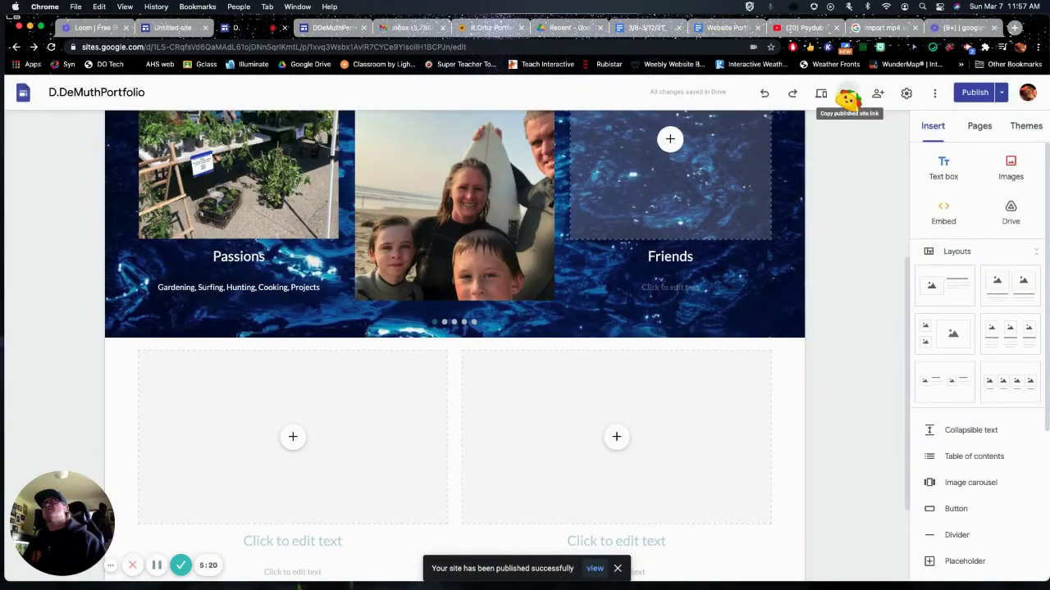
left_click(849, 94)
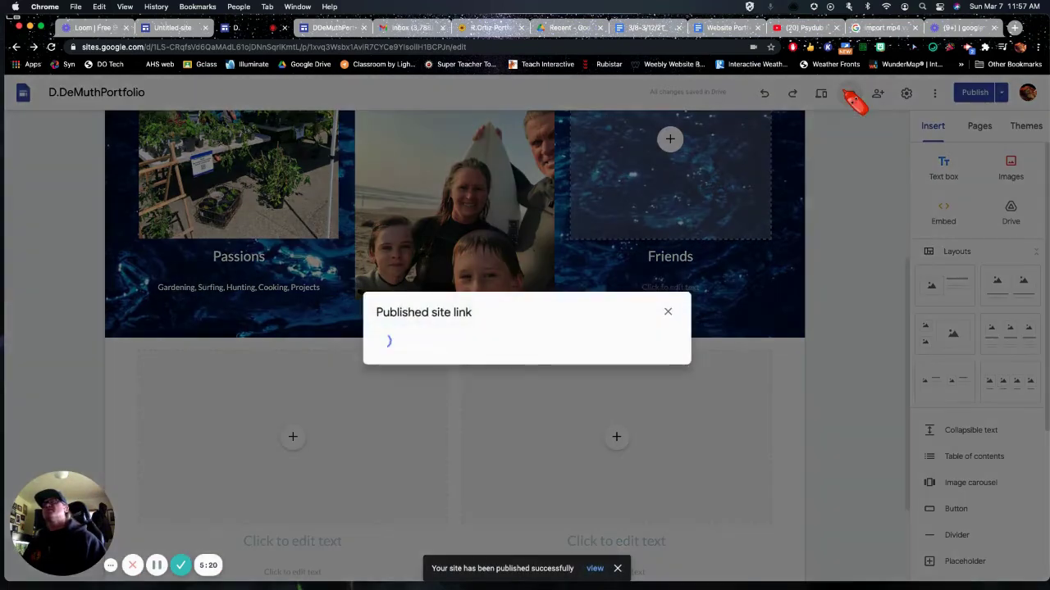
left_click(678, 333)
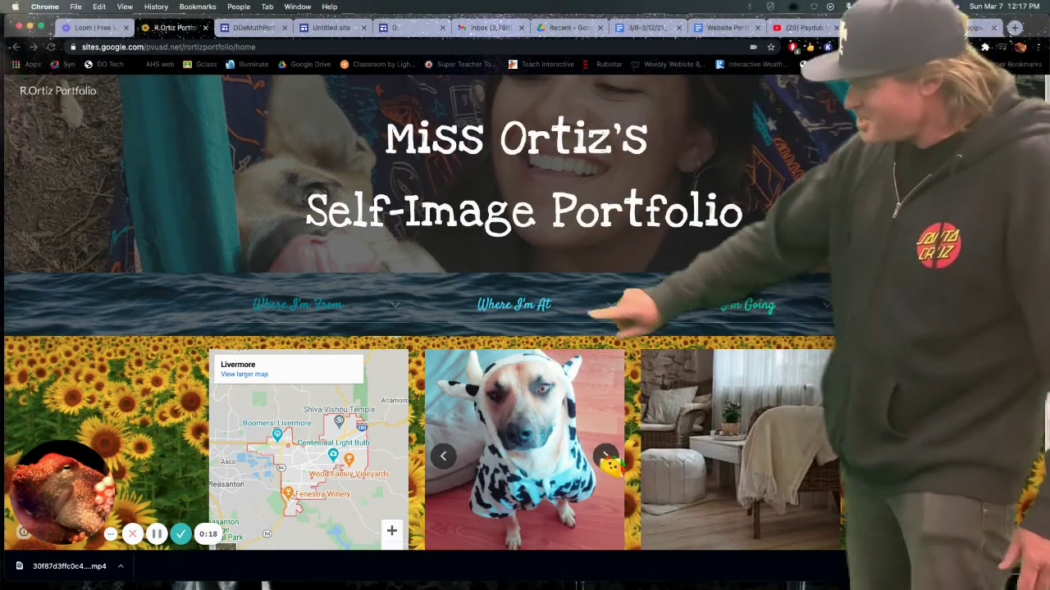
Step: Look through the published example portfolio sites, examining their headers, image carousels, captioned picture columns and lower sections
left_click(606, 456)
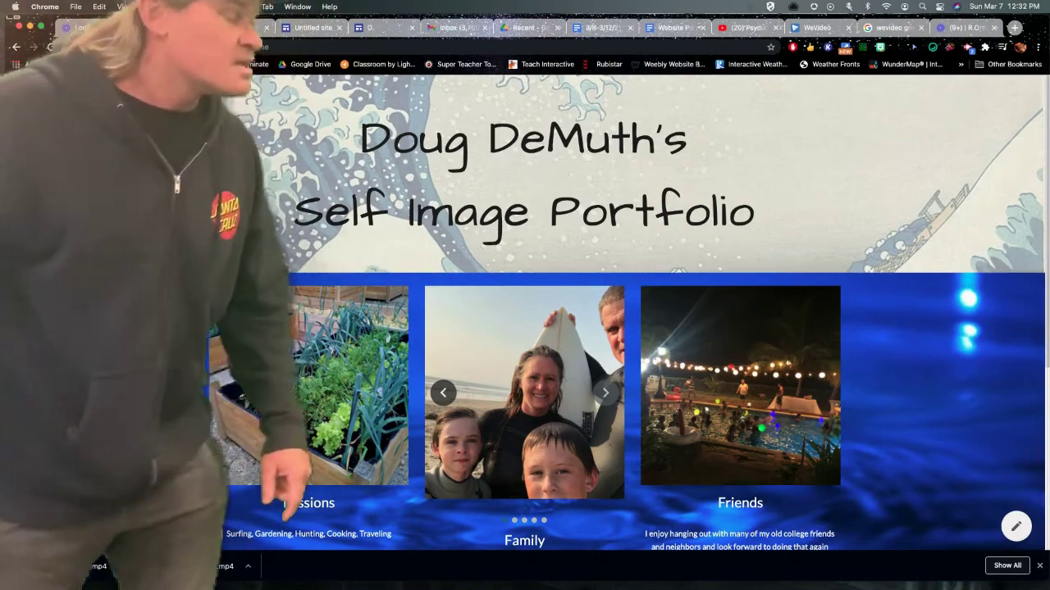
scroll(525, 328, "down", 4)
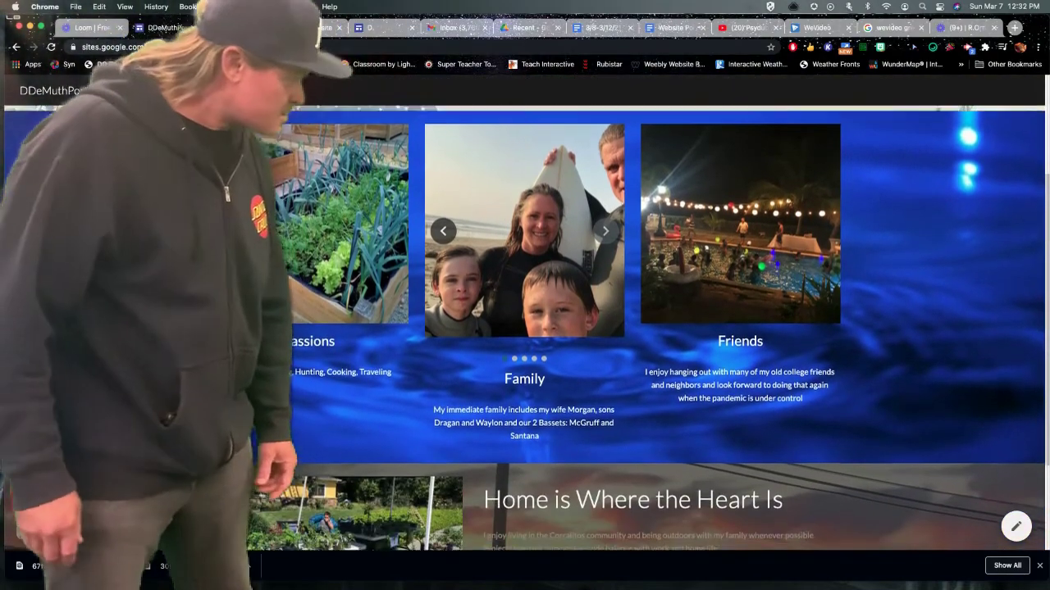
scroll(525, 328, "down", 3)
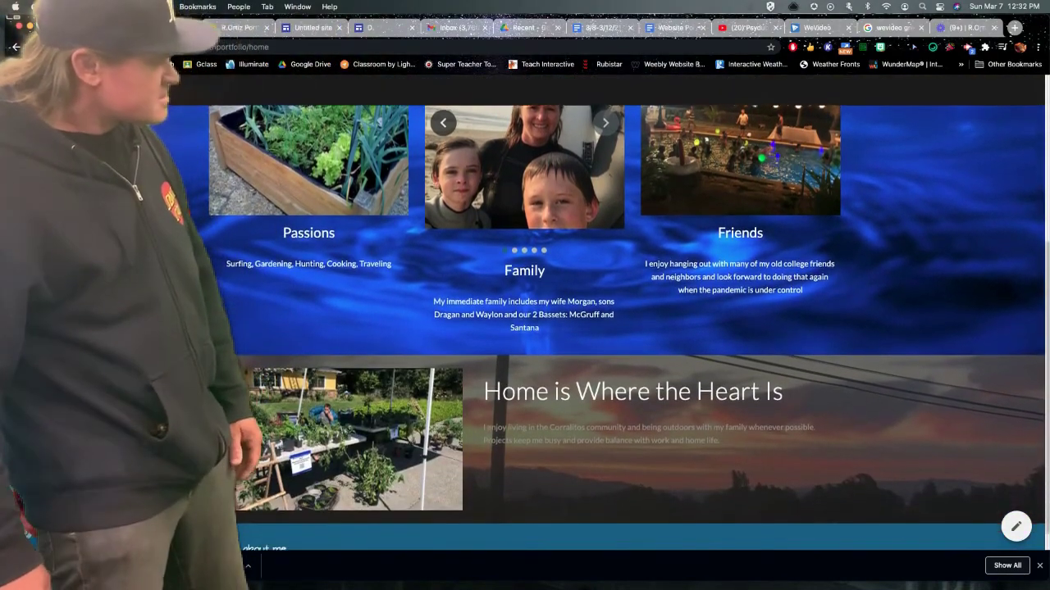
scroll(525, 328, "down", 1)
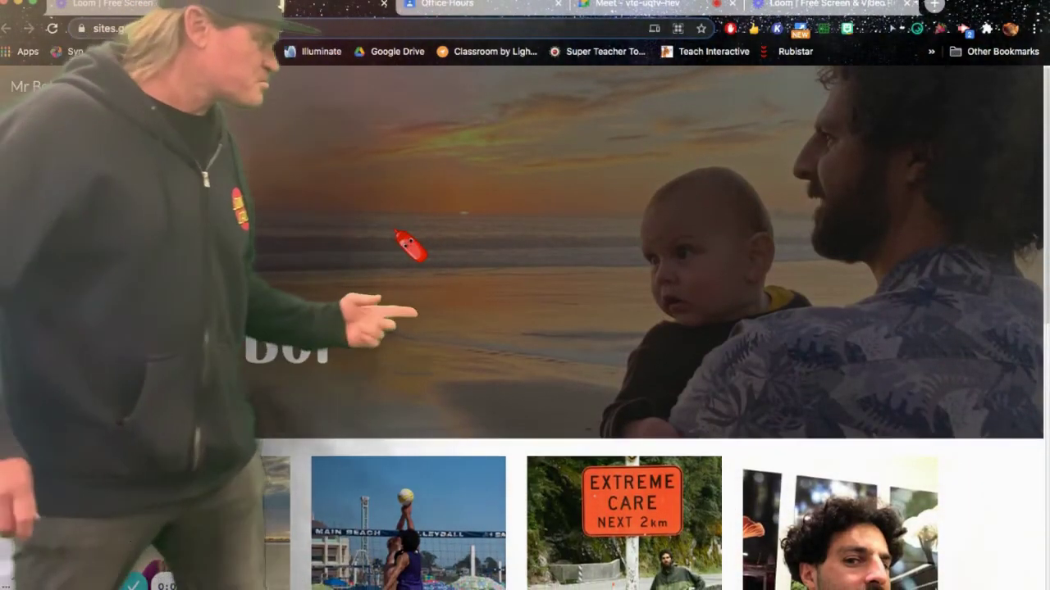
scroll(414, 250, "down", 2)
scroll(407, 246, "down", 4)
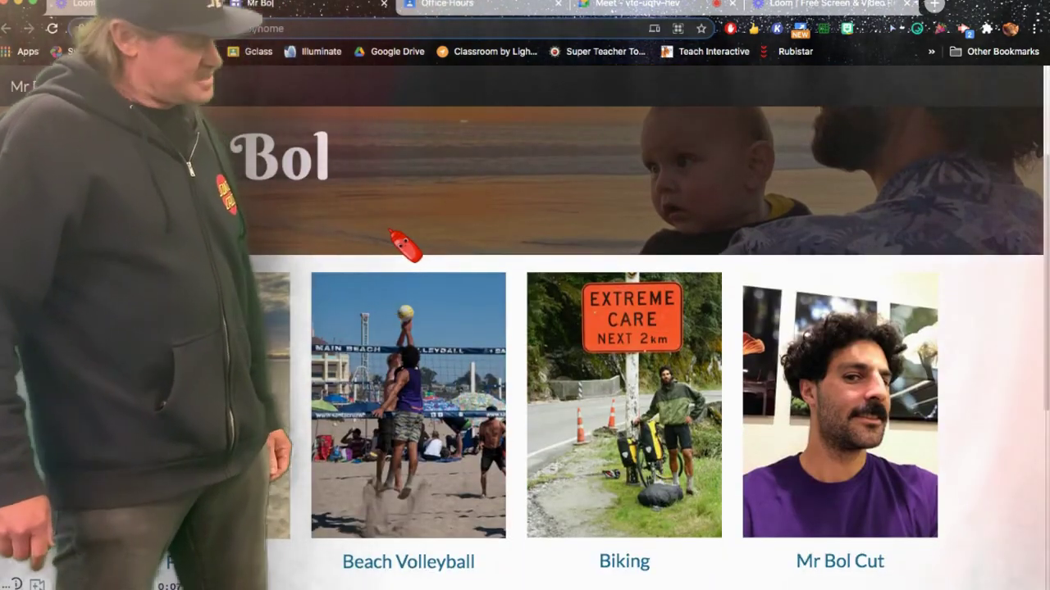
scroll(404, 245, "down", 3)
scroll(395, 243, "down", 8)
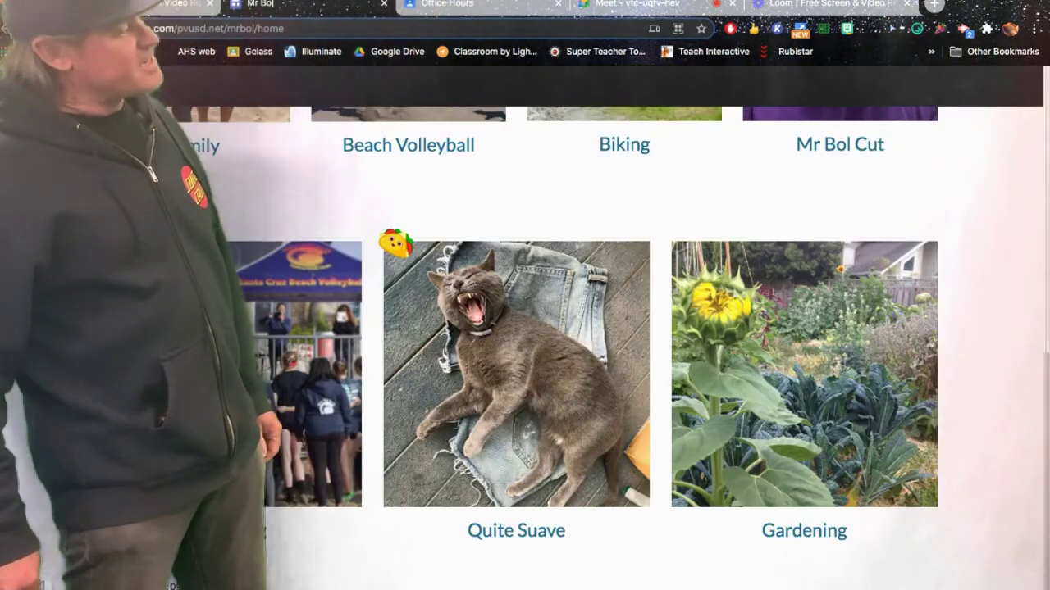